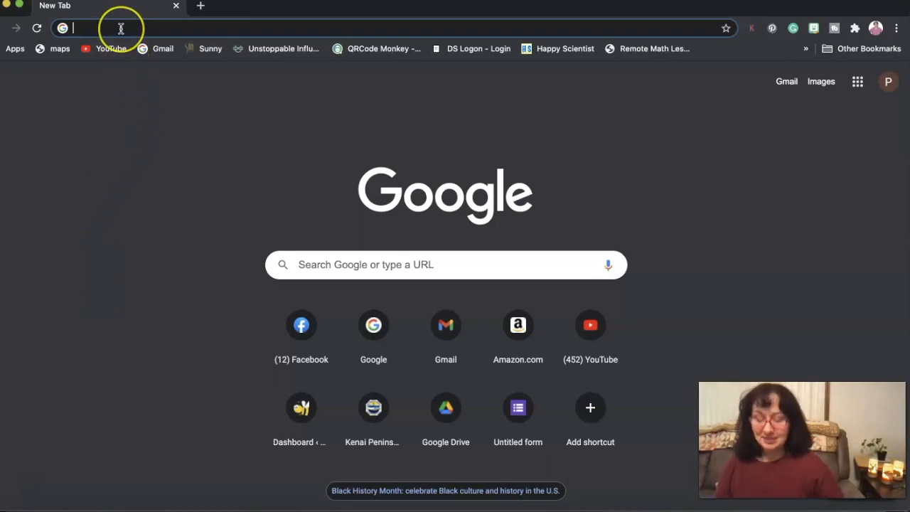
Step: Create a new blank Google Form by going to forms.new
type("forms.new")
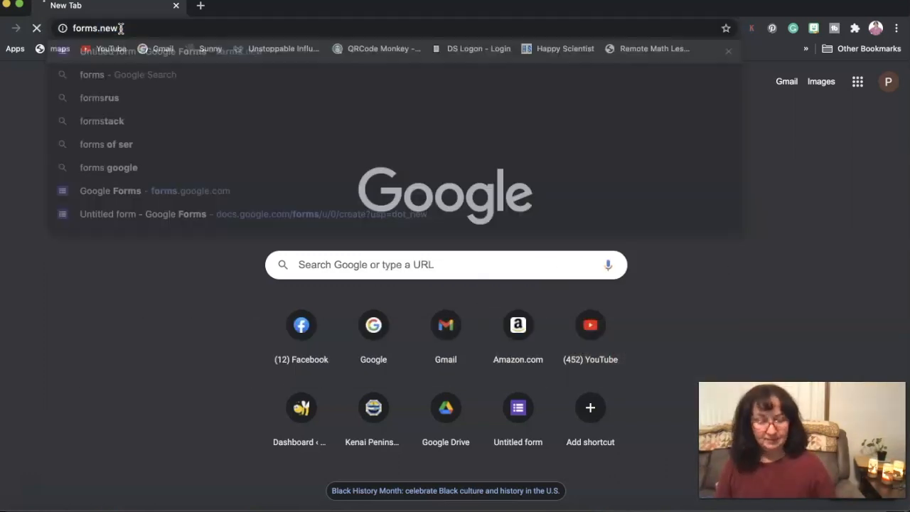
key("Return")
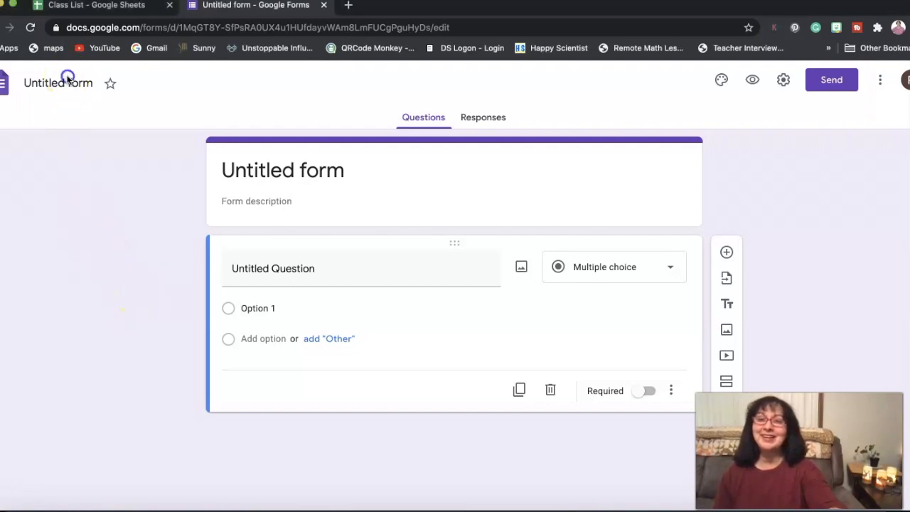
Step: Name the form "Classroom Sign-In / Sign-Out" so that the same text becomes its title
left_click(72, 84)
double_click(80, 84)
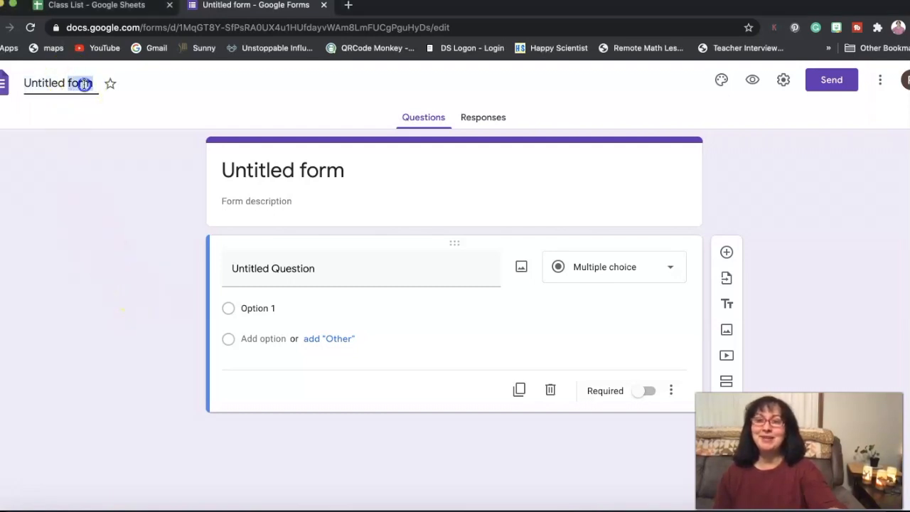
left_click(274, 172)
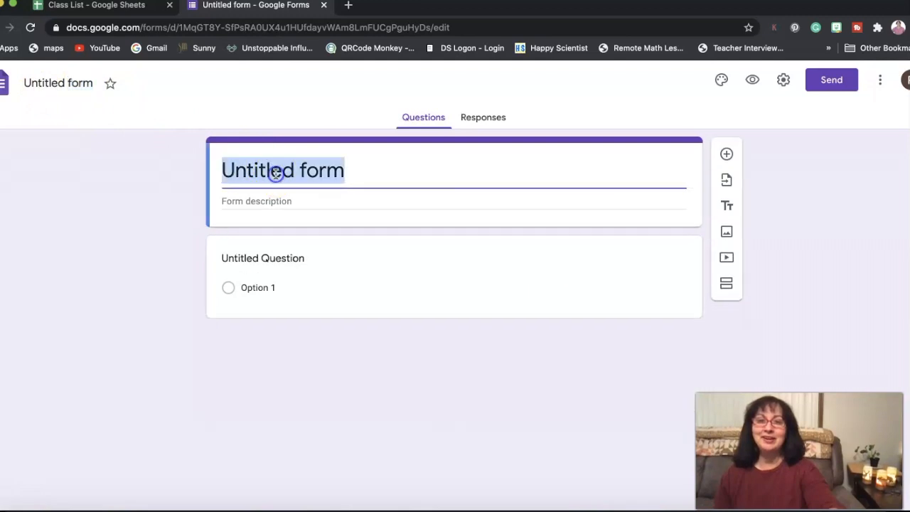
left_click(80, 80)
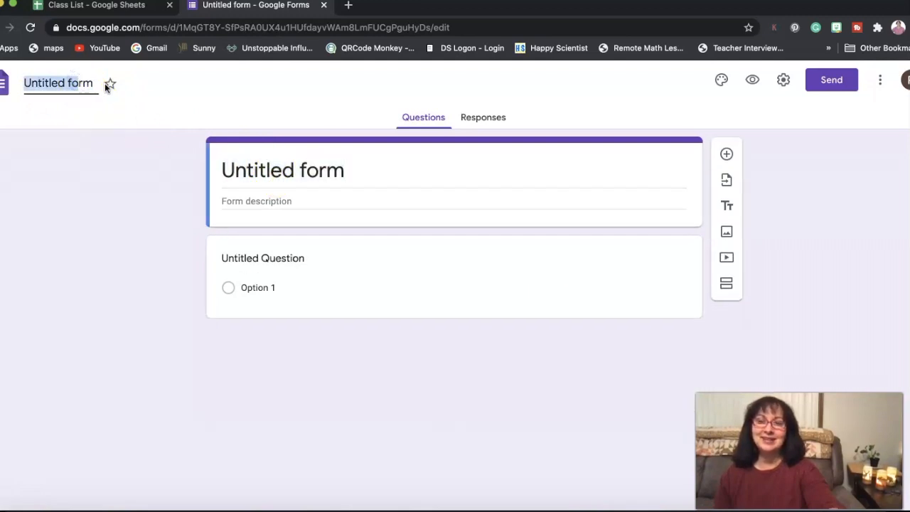
left_click(95, 84)
left_click_drag(95, 84, 24, 84)
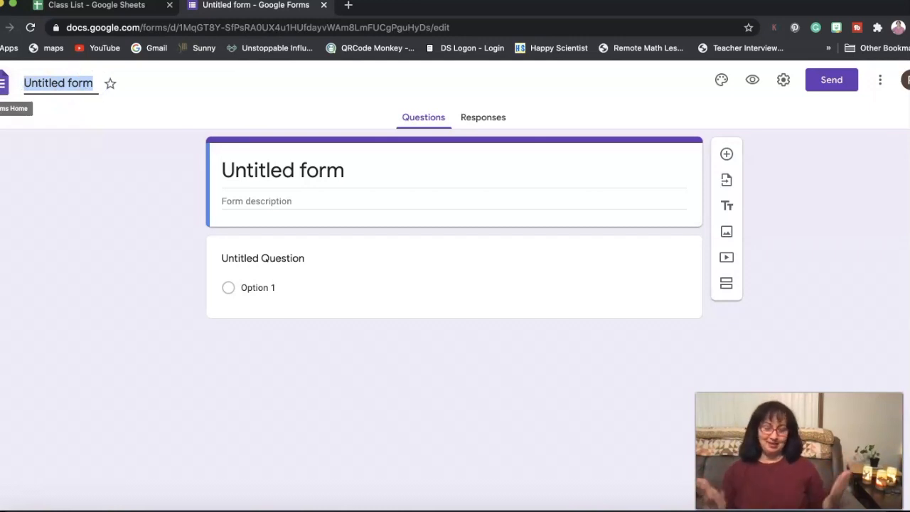
type("Classroom Sign-I")
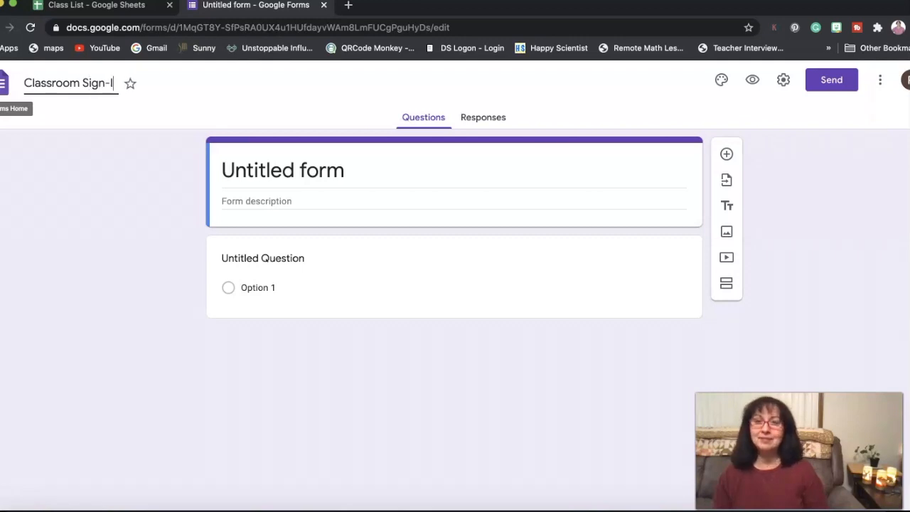
type("n / Sign")
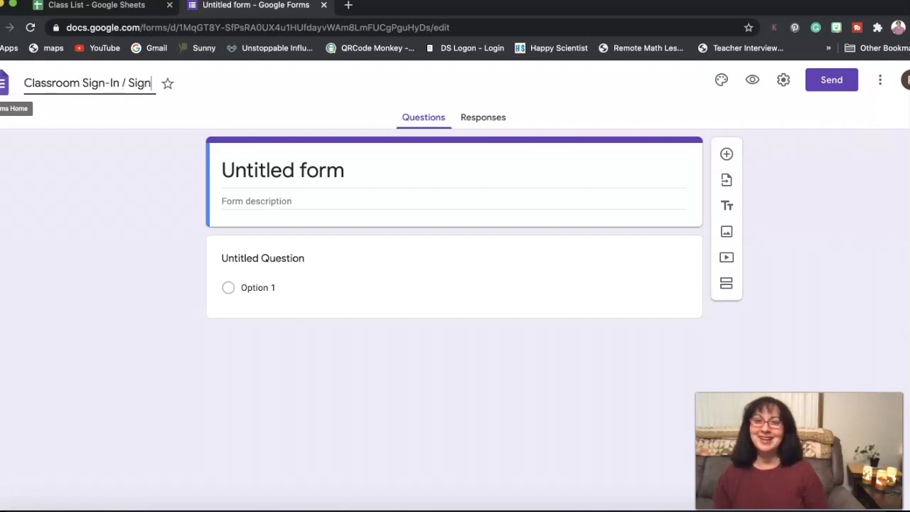
type("-Out")
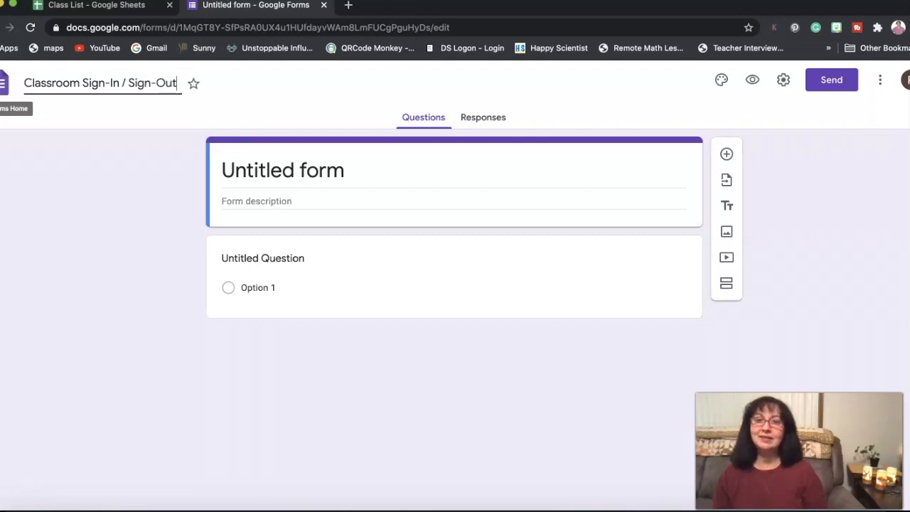
left_click(144, 120)
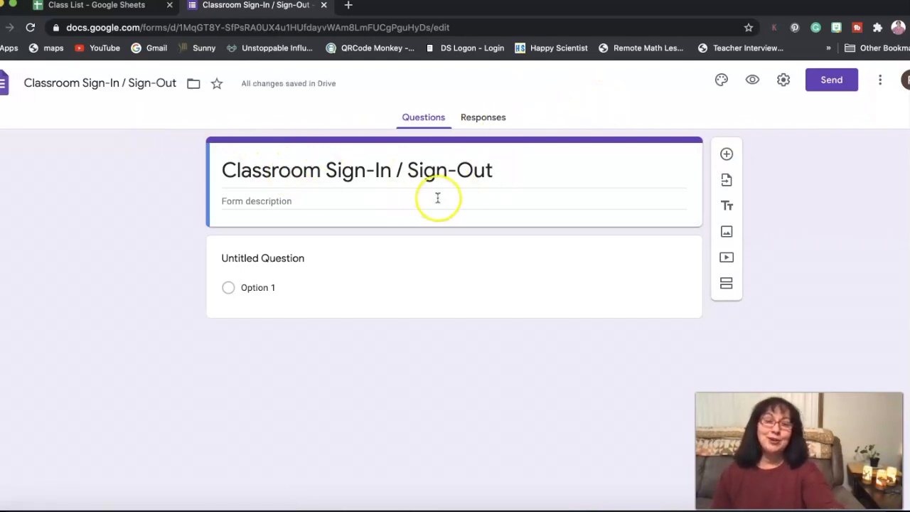
left_click(721, 81)
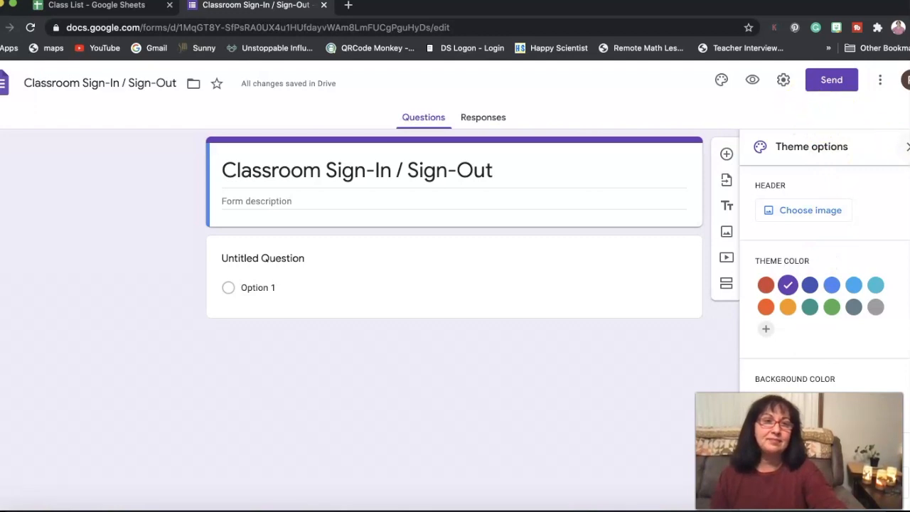
left_click(905, 146)
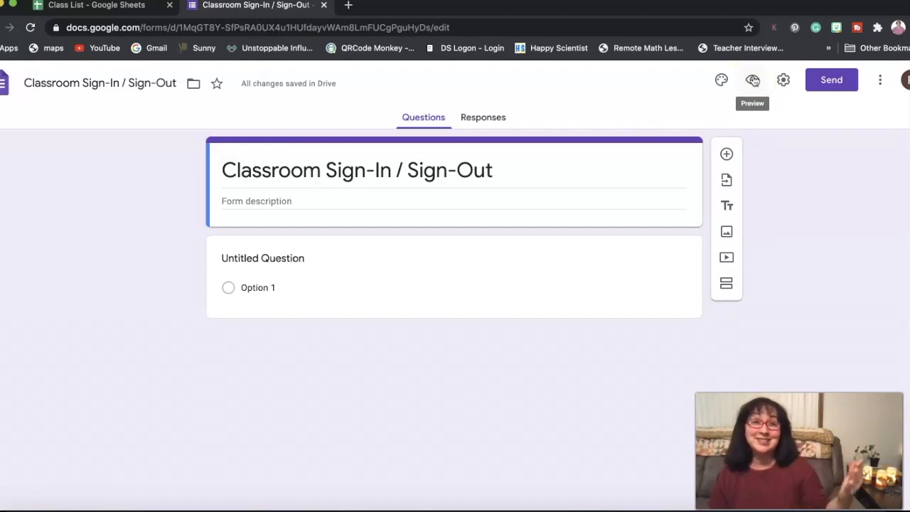
left_click(769, 80)
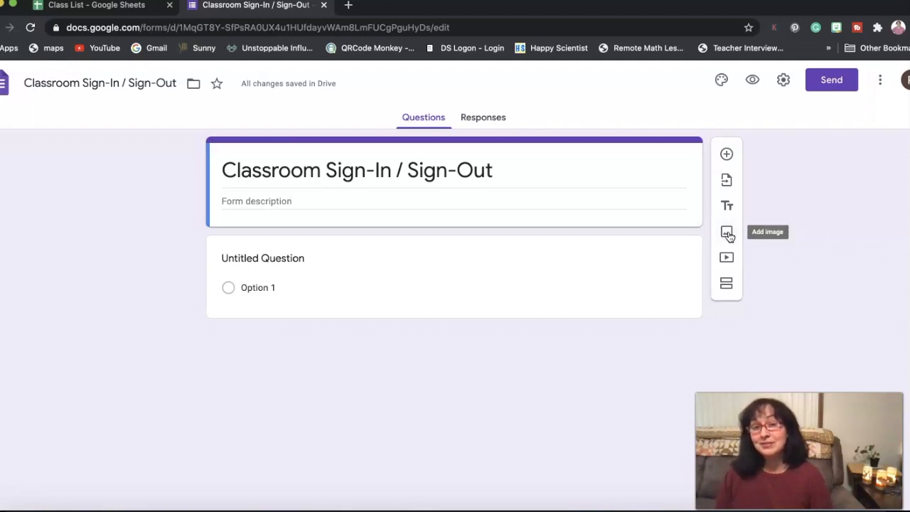
left_click(729, 290)
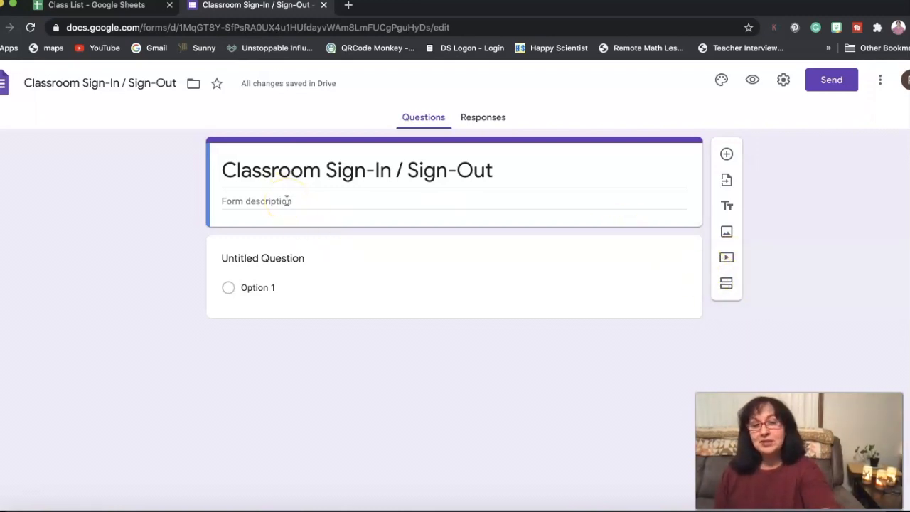
Step: Title the first question "Name" and set its answer type to Dropdown
left_click(286, 259)
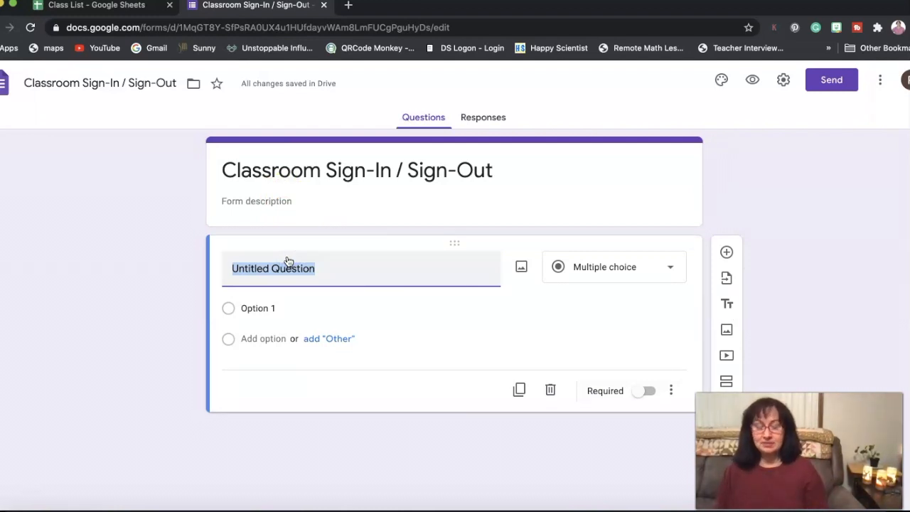
type("Name")
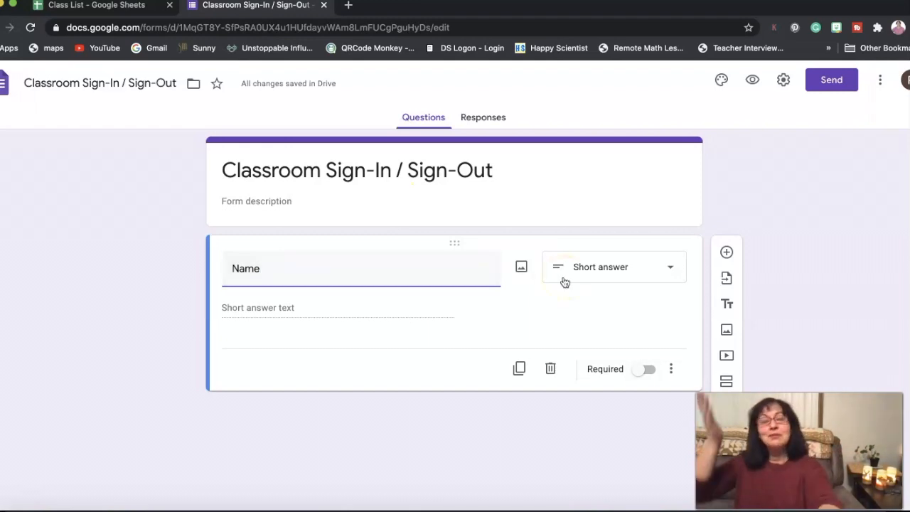
left_click(606, 264)
left_click(602, 256)
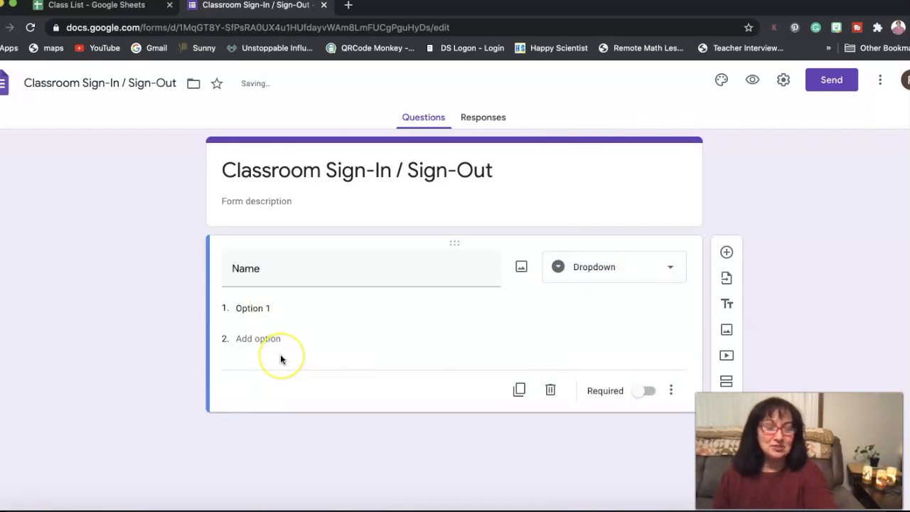
Step: Switch to the Class List spreadsheet and copy all the student names in column B, leaving out the empty cell above them
left_click(273, 308)
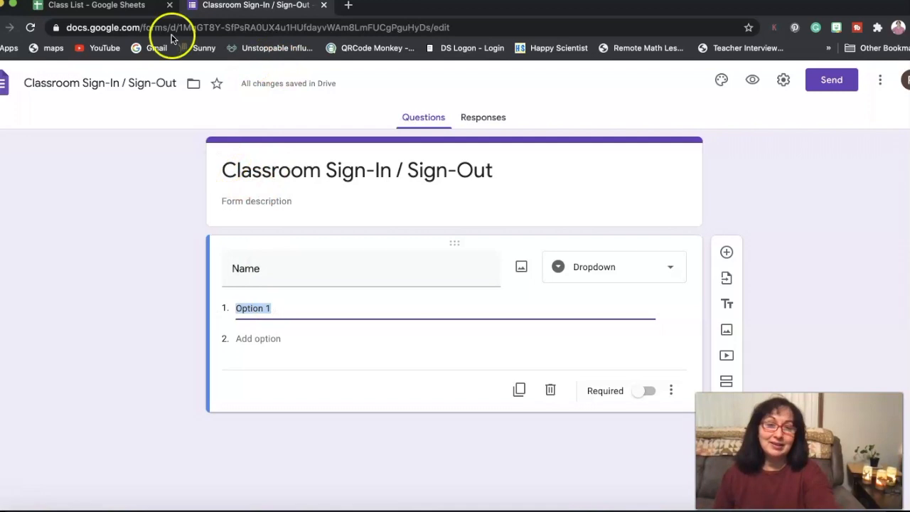
left_click(135, 5)
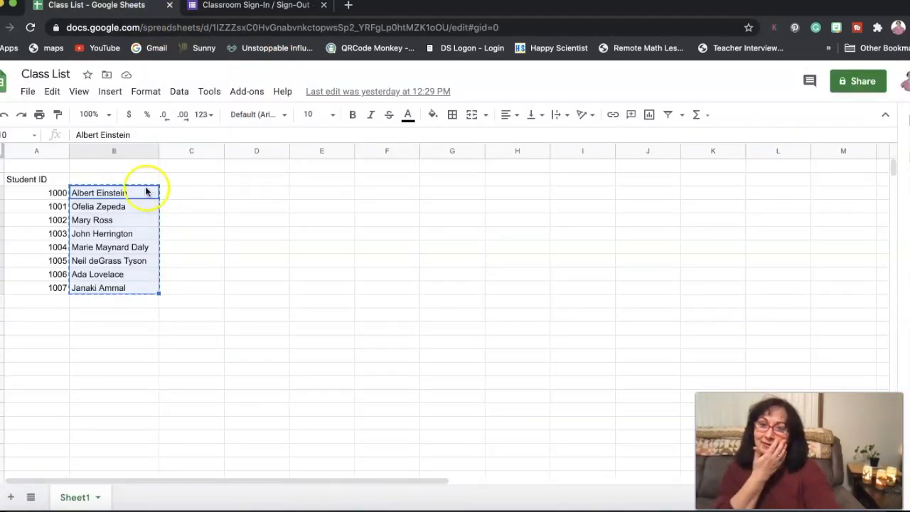
left_click(202, 264)
left_click_drag(118, 179, 128, 283)
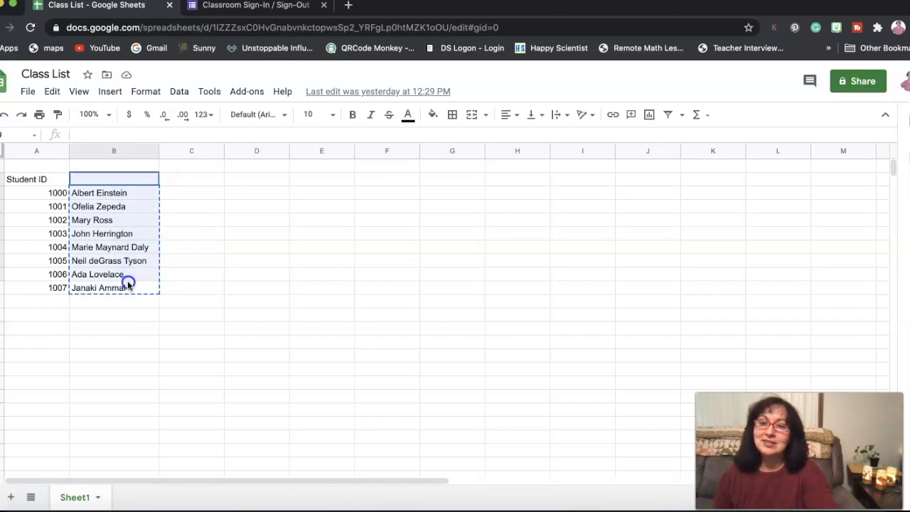
left_click(171, 266)
left_click(121, 194)
left_click_drag(119, 195, 128, 290)
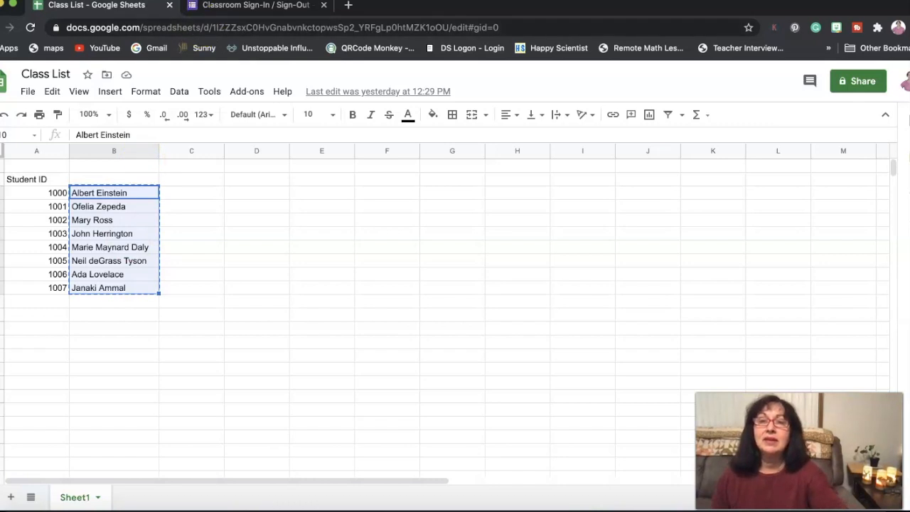
Step: Return to the form, paste the copied student names as the Name question's dropdown options, and make the question required
left_click(262, 7)
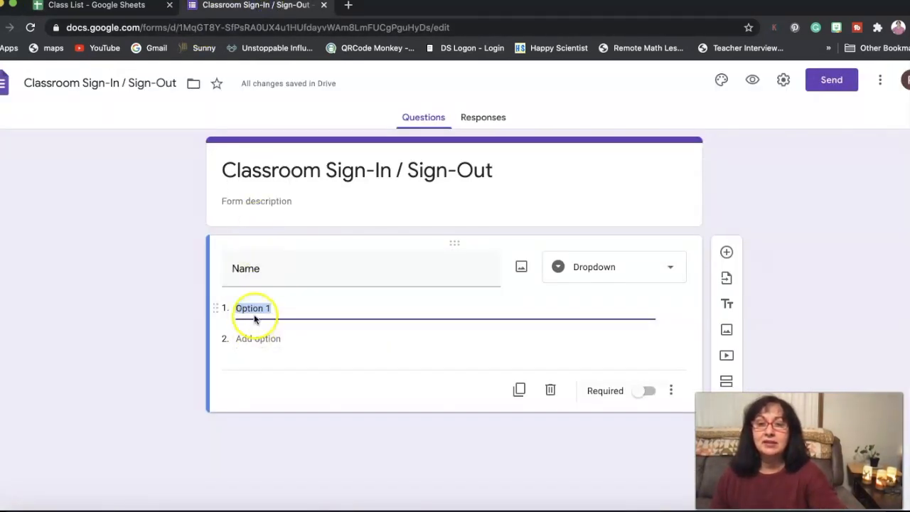
key("super+v")
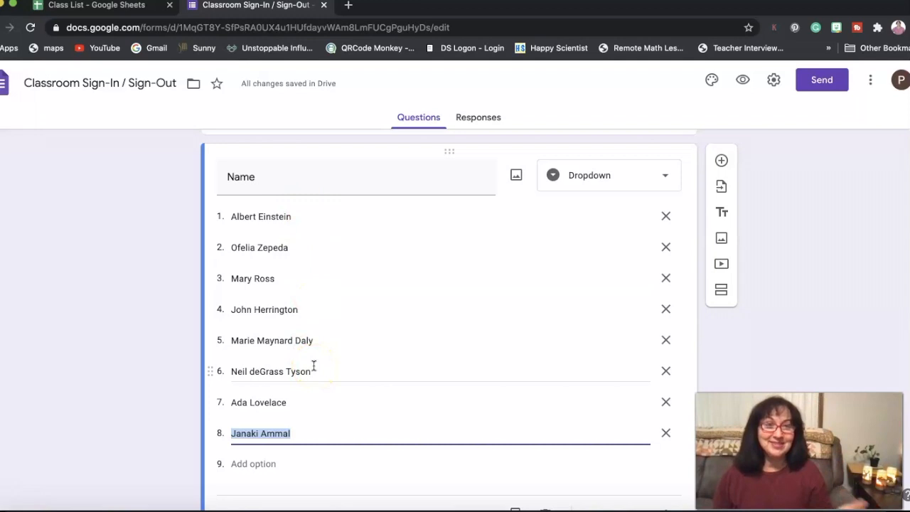
left_click(347, 239)
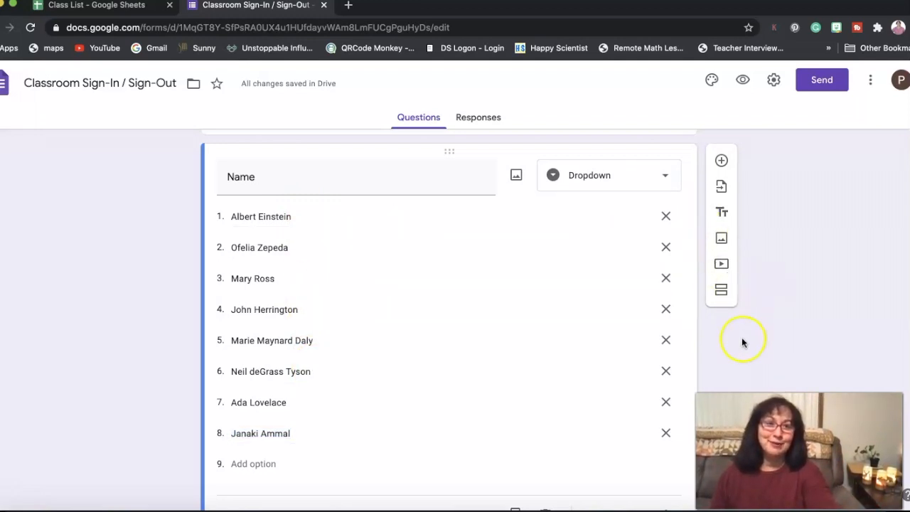
scroll(732, 348, "down", 2)
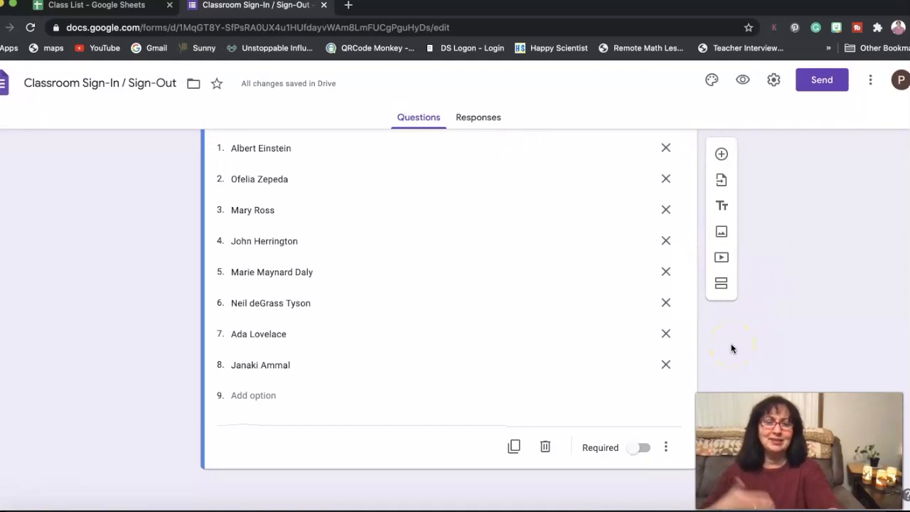
left_click(639, 448)
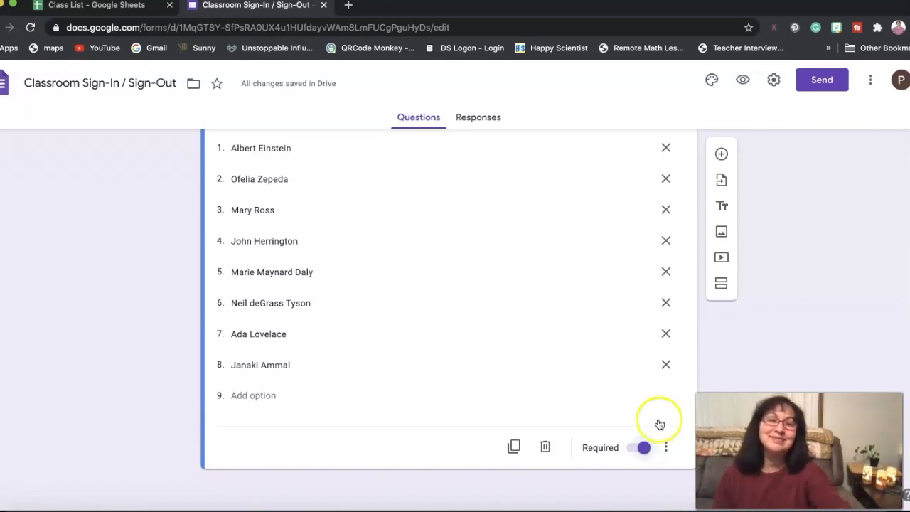
Step: Add a second question titled "Destination" and set its answer type to Dropdown
scroll(581, 324, "up", 1)
scroll(580, 325, "up", 1)
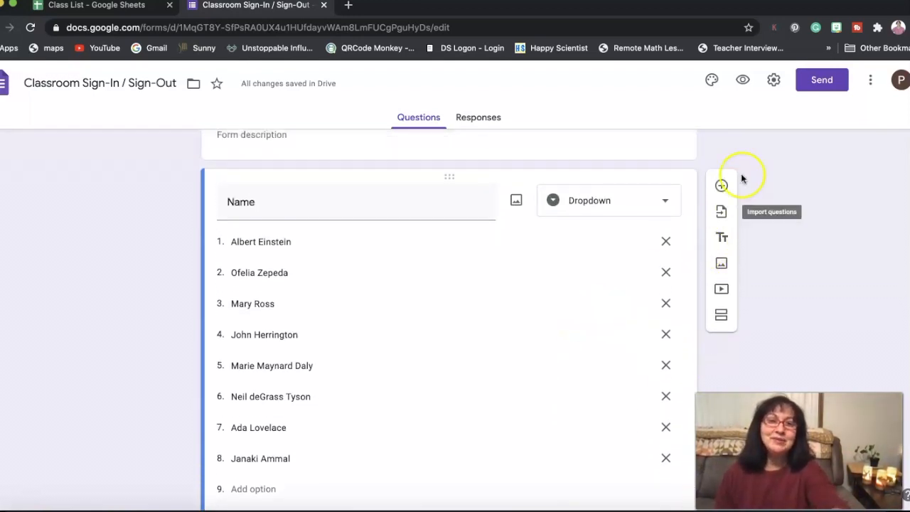
left_click(720, 185)
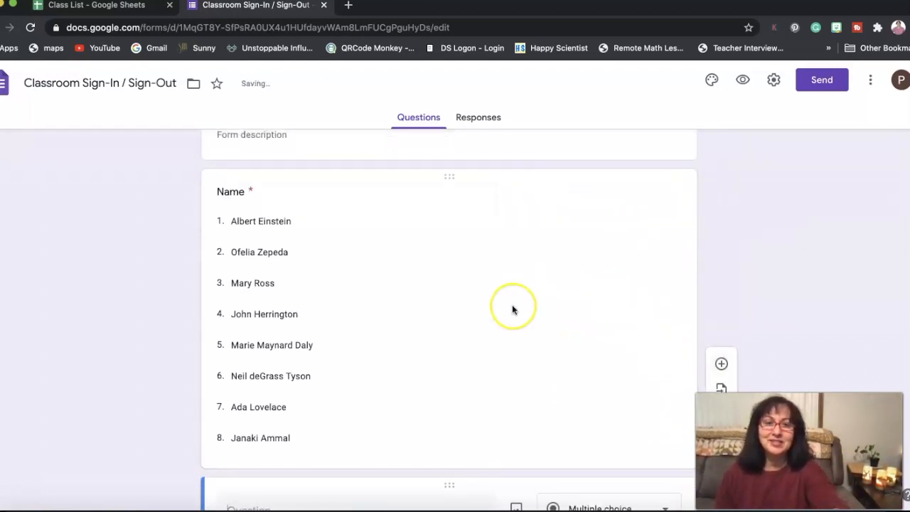
left_click(336, 327)
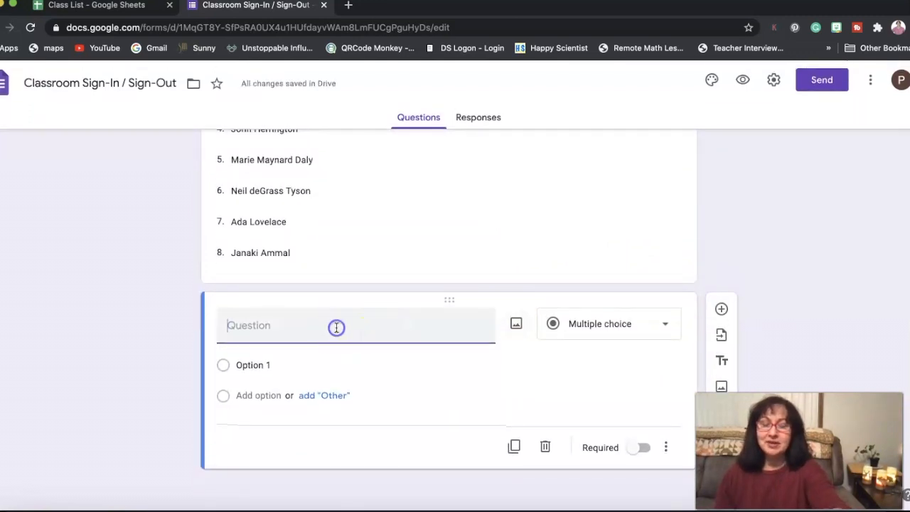
type("Destination")
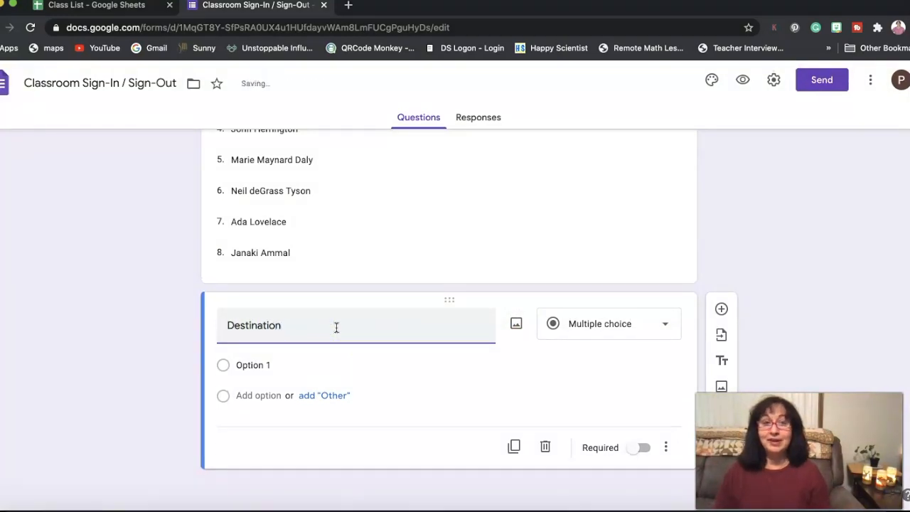
left_click(602, 351)
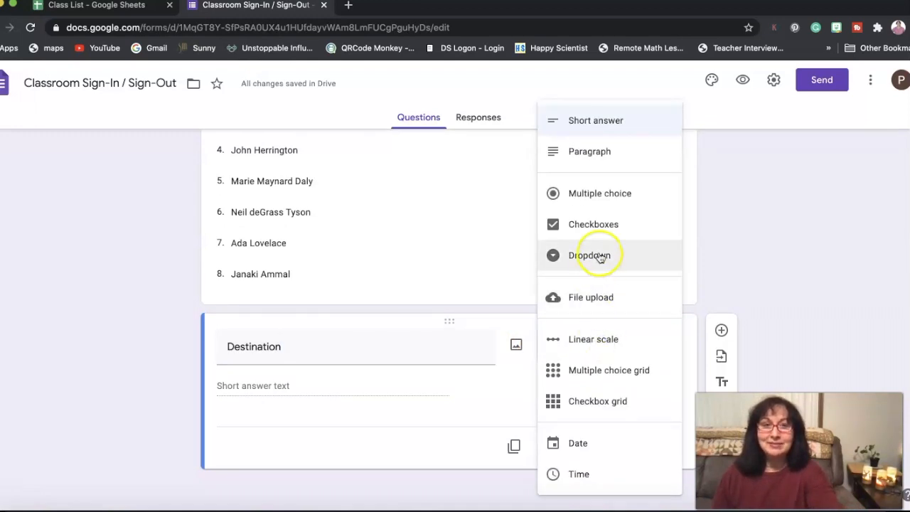
left_click(600, 258)
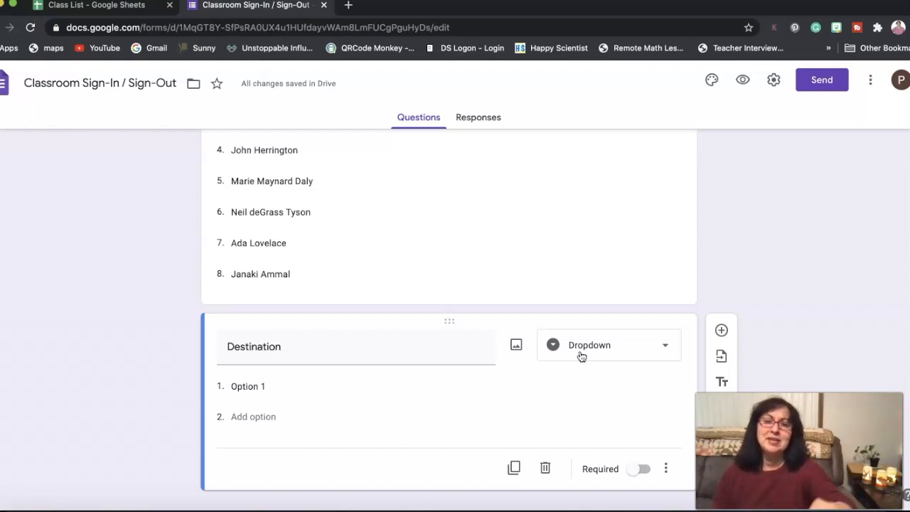
Step: Set the first option of the Destination question to "Back to Classroom"
left_click(263, 385)
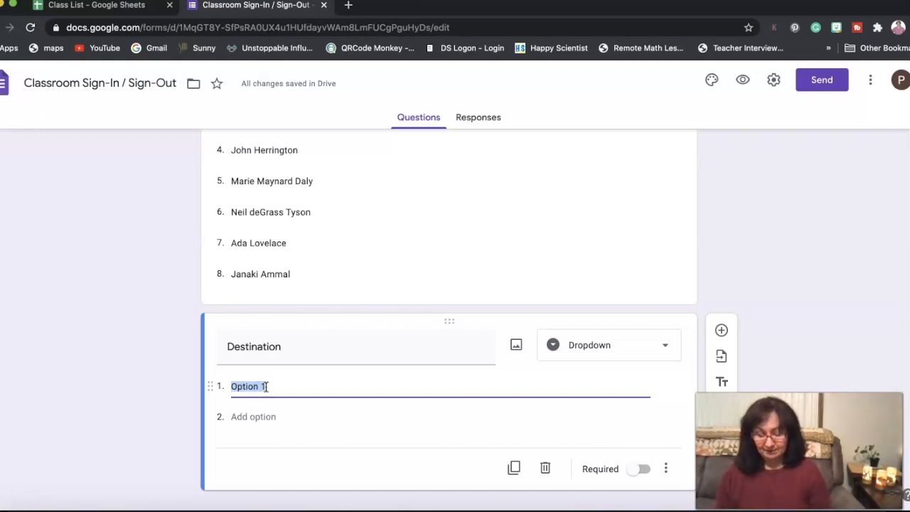
type("Ba")
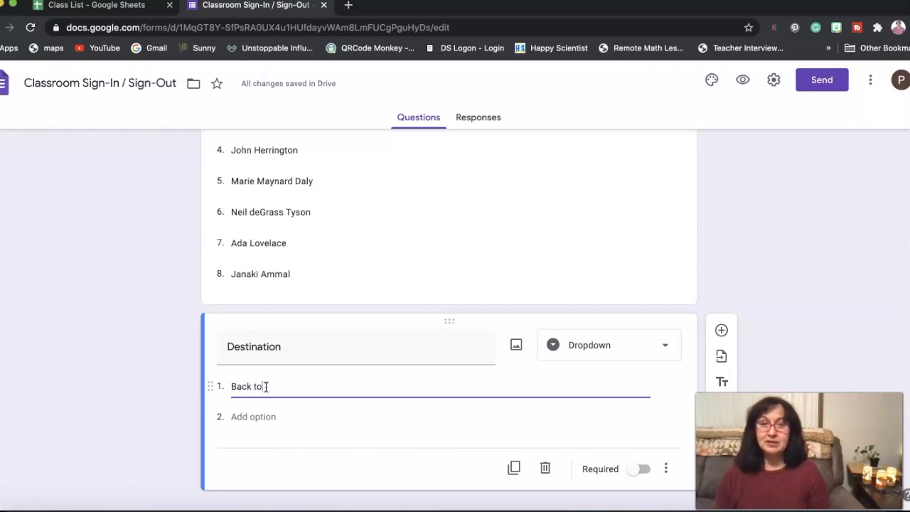
type("ck to Classroom")
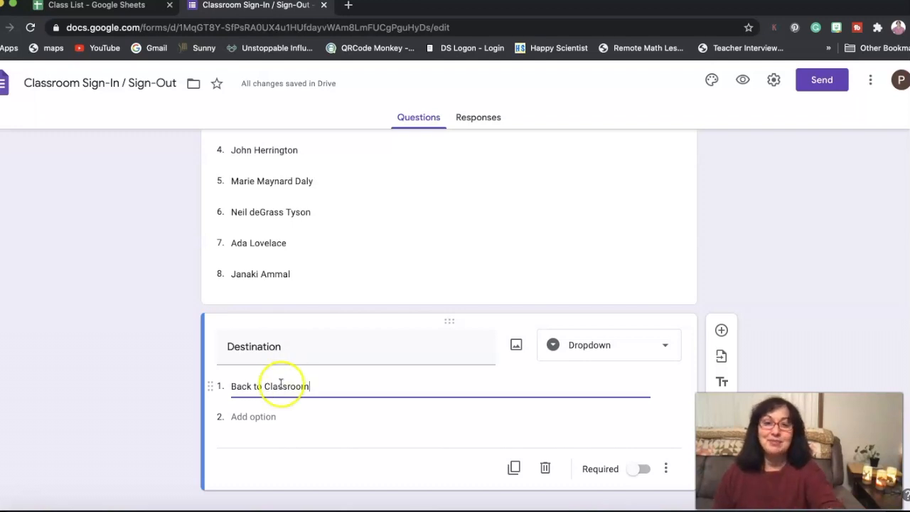
Step: Add "Restroom / Water" and "iPad / Chromebook Cart" as the second and third options of the Destination question
left_click(274, 422)
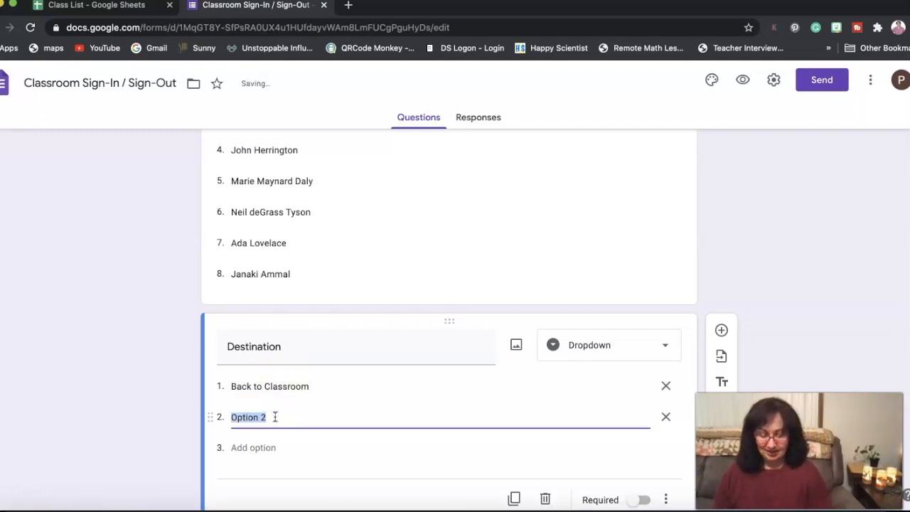
type("Restroom / Water")
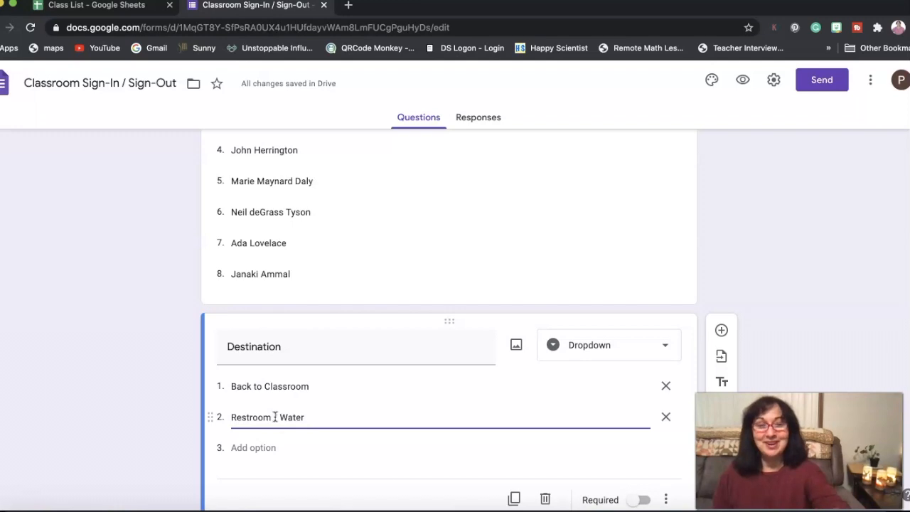
left_click(275, 441)
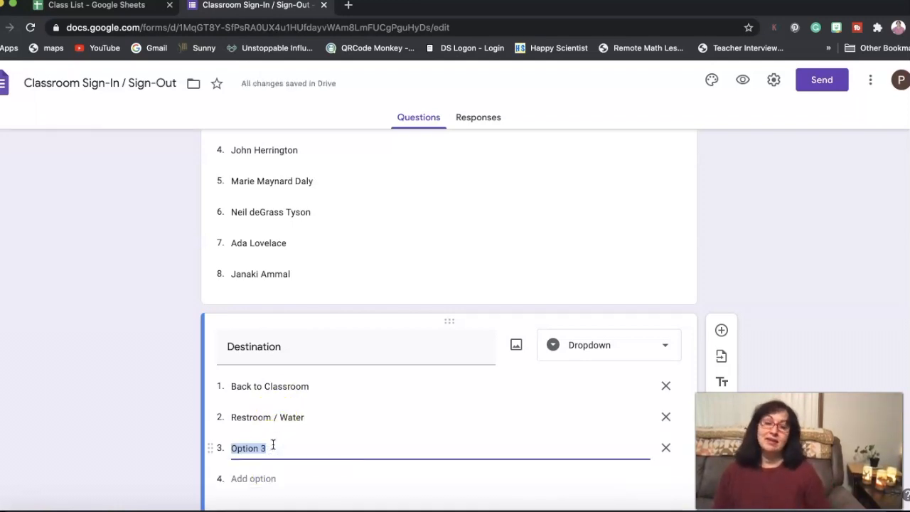
type("iPa")
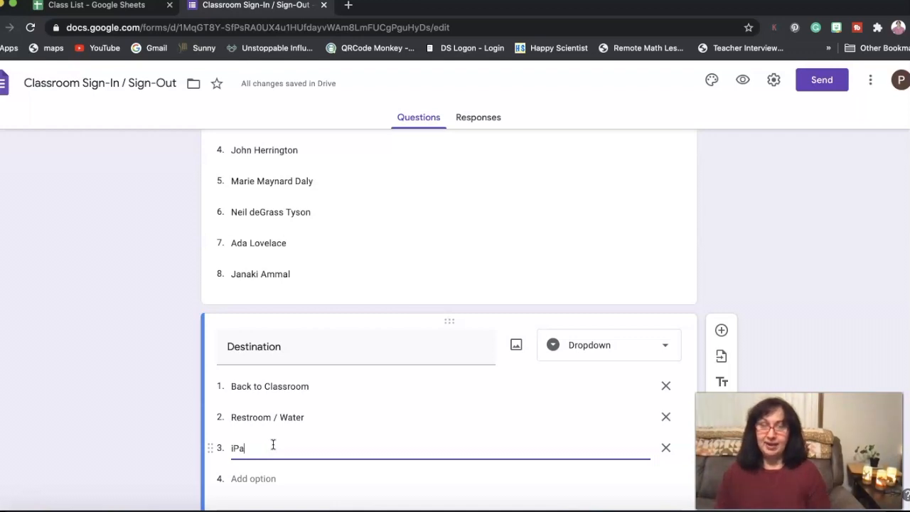
type("d / Chromebook")
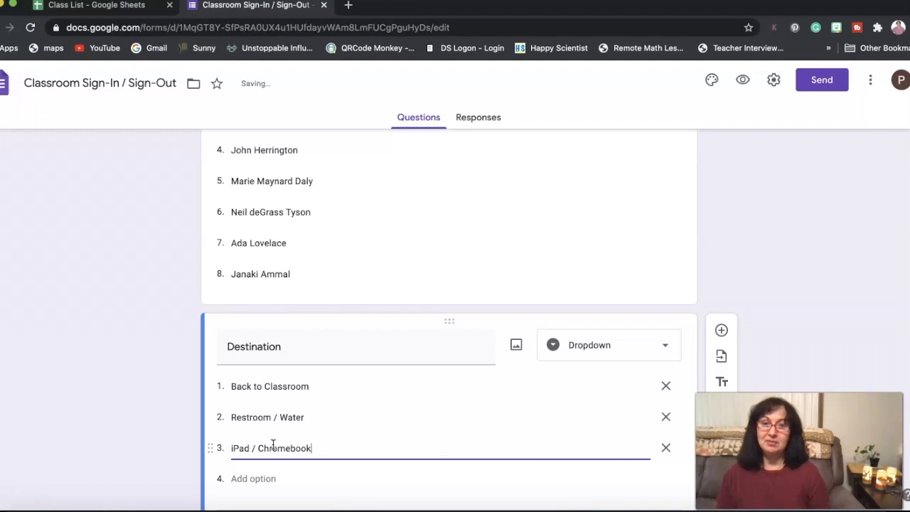
type(" Cart")
Step: Add "Office / Nurse" and "Other" as the fourth and fifth Destination options, and make the question required
left_click(253, 478)
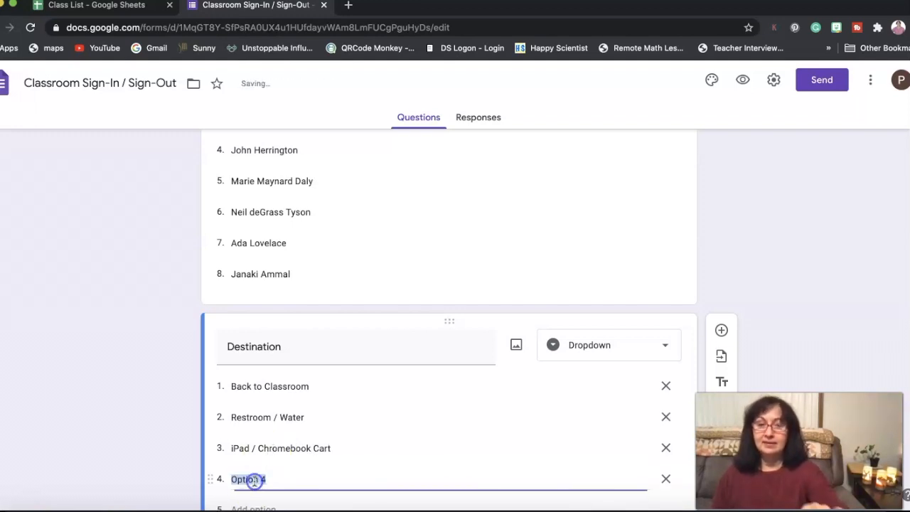
type("Office / Nurse")
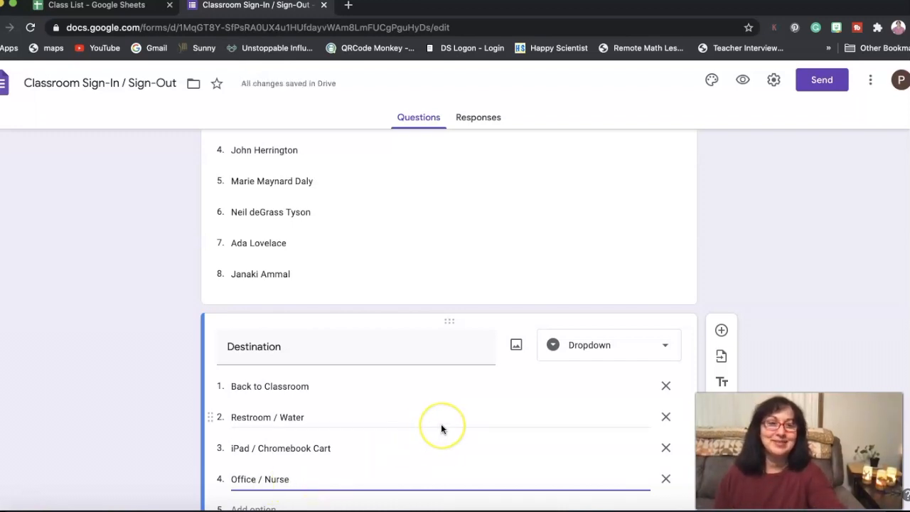
scroll(441, 423, "down", 3)
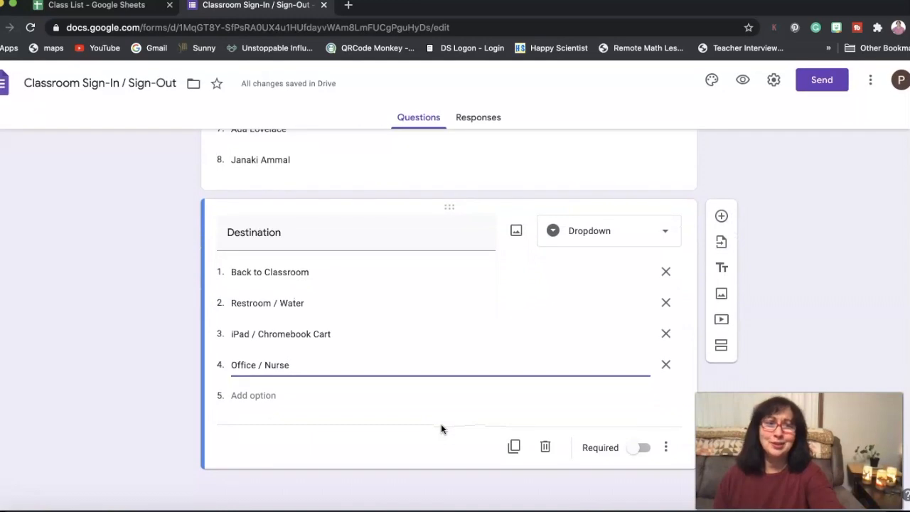
left_click(272, 395)
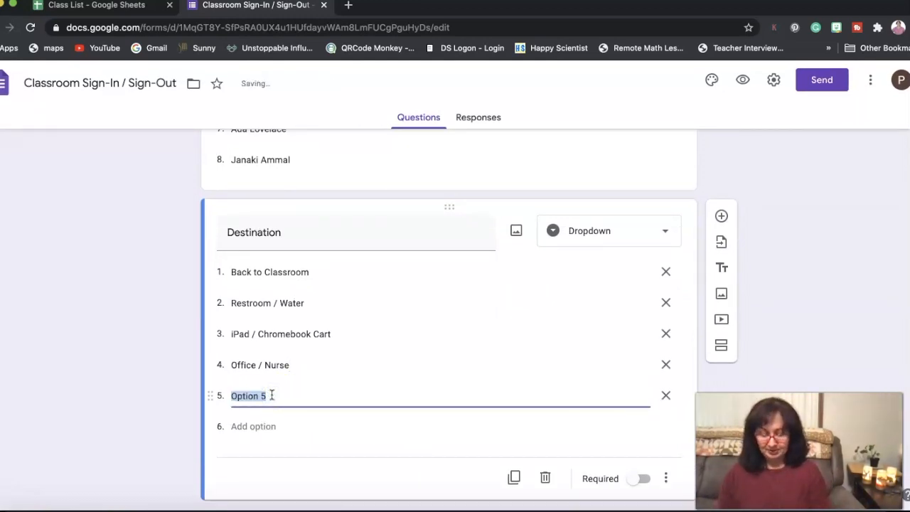
type("Other")
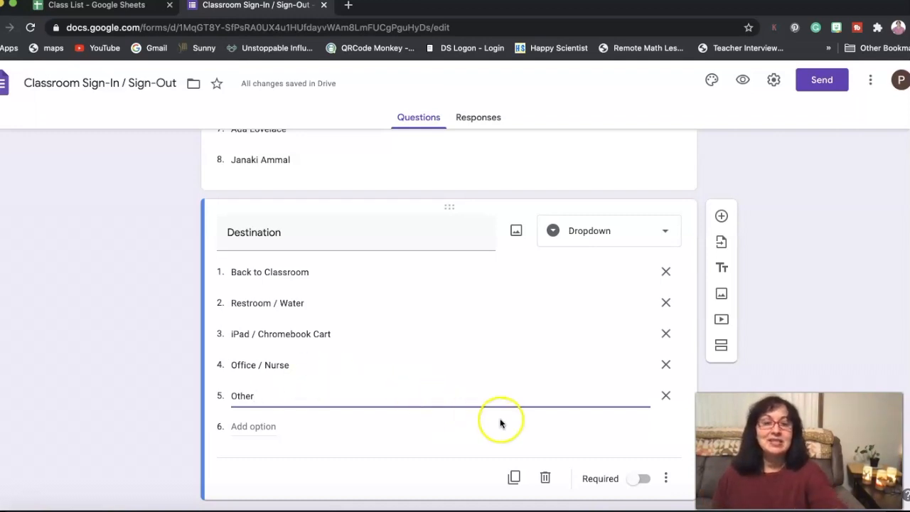
left_click(641, 481)
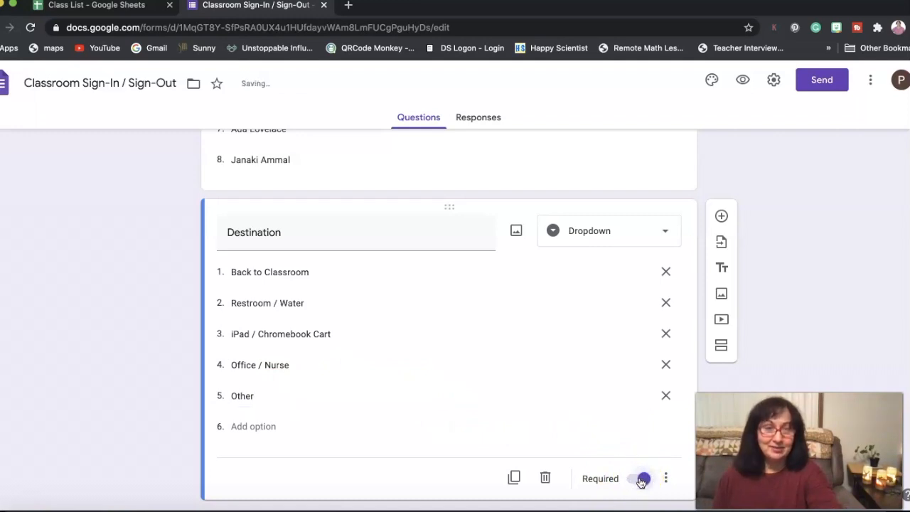
Step: Turn on "Go to section based on answer" for the Destination question
left_click(668, 479)
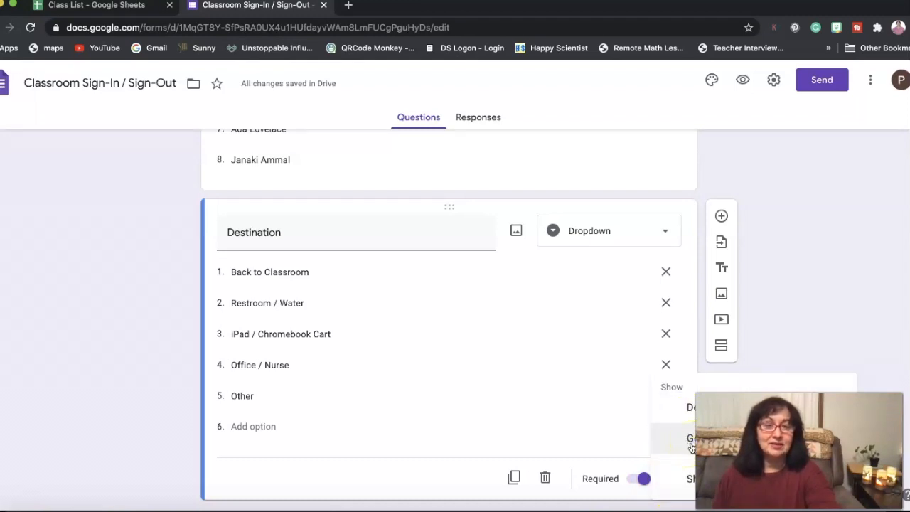
left_click(690, 481)
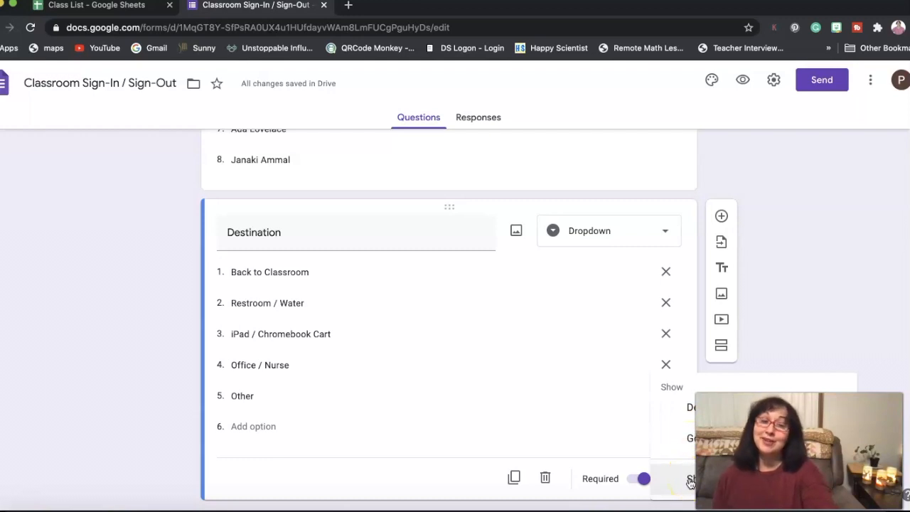
left_click(686, 438)
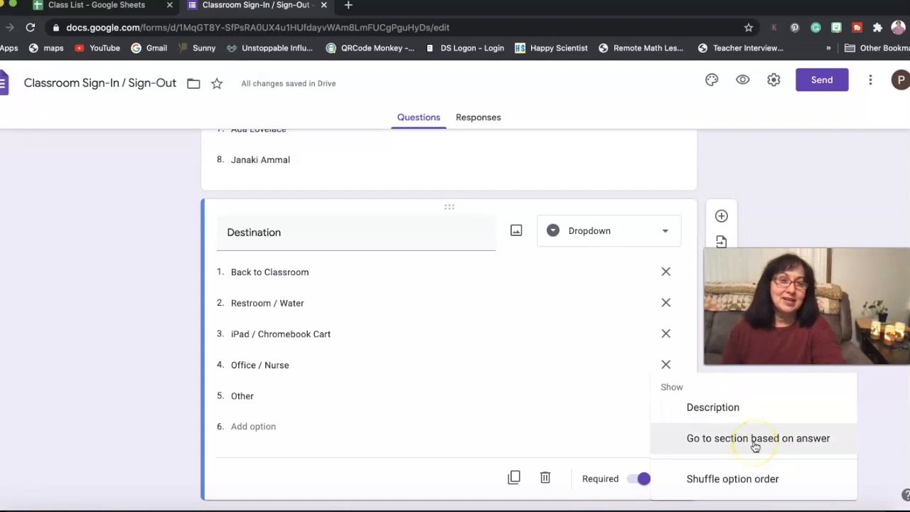
left_click(755, 440)
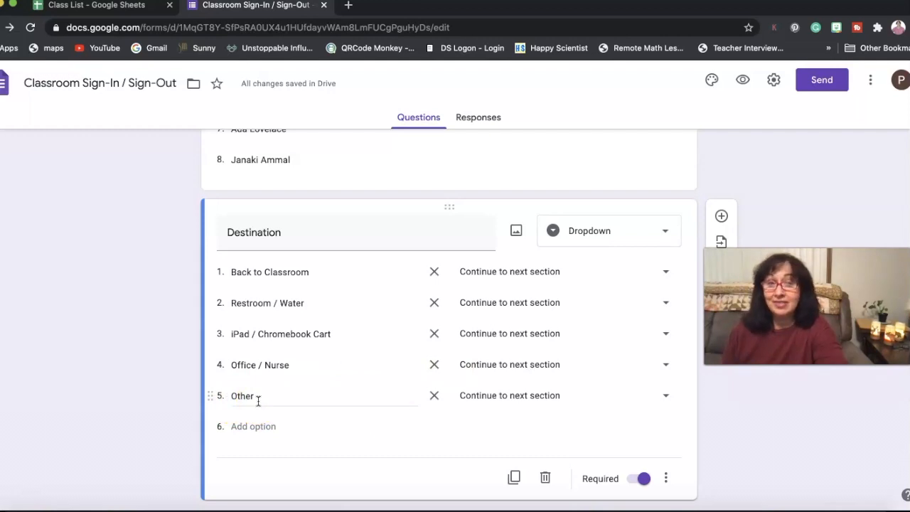
Step: Set the first four Destination options to "Submit form", leaving "Other" on "Continue to next section"
left_click(501, 272)
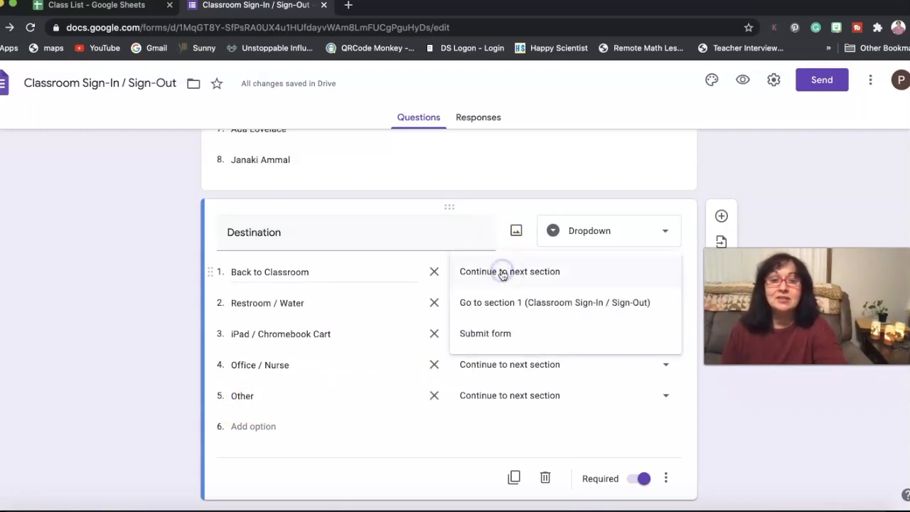
left_click(497, 333)
left_click(513, 307)
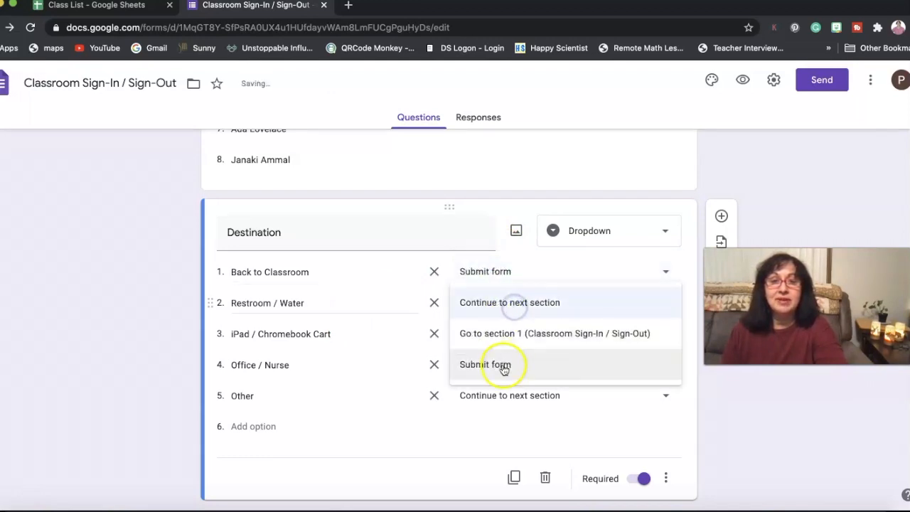
left_click(504, 365)
left_click(516, 337)
left_click(499, 396)
left_click(505, 364)
left_click(500, 427)
left_click(512, 395)
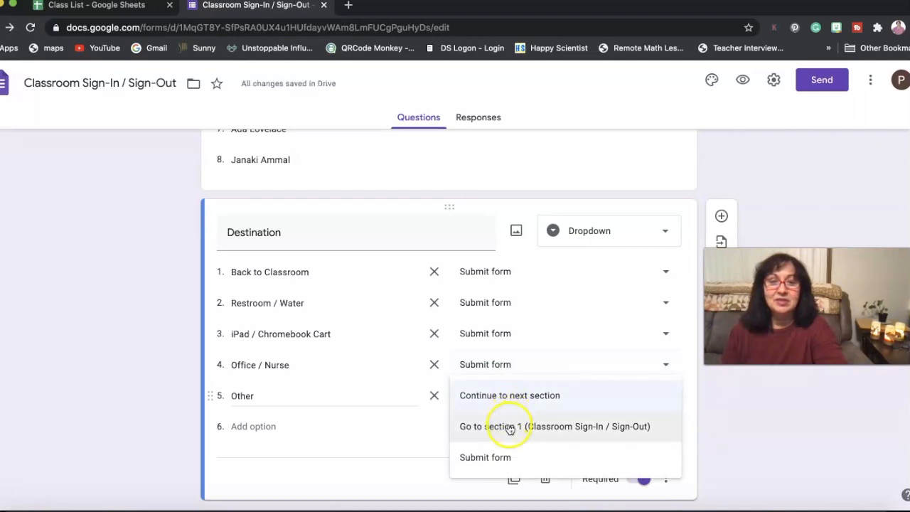
left_click(513, 398)
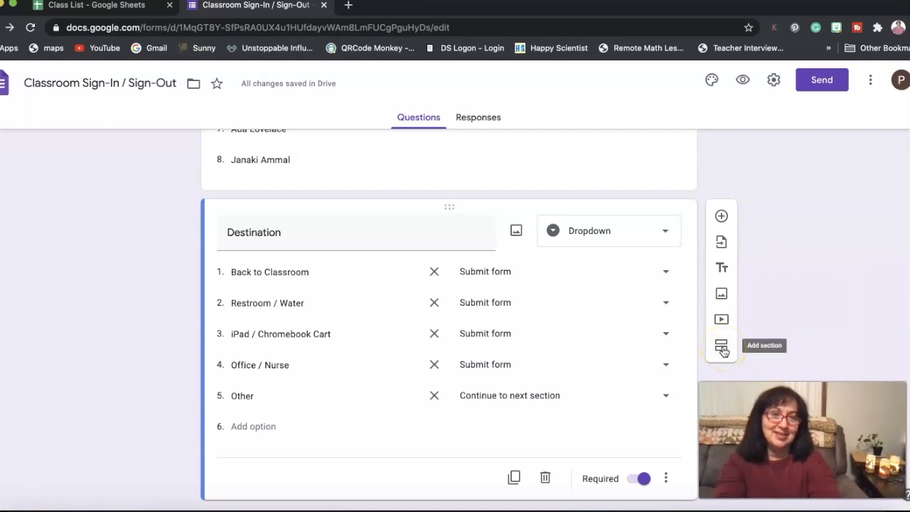
Step: Add a new section after the Destination question and title it "Destination Continued . . ."
left_click(722, 348)
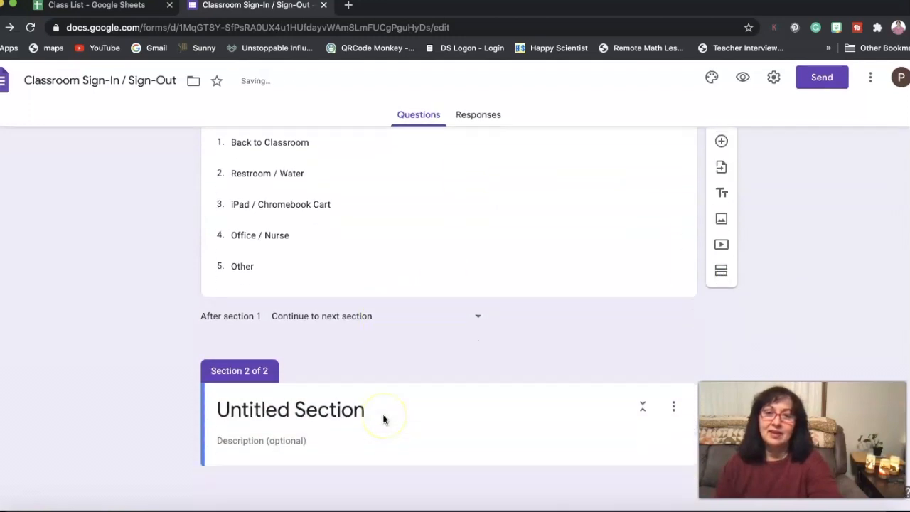
left_click(370, 412)
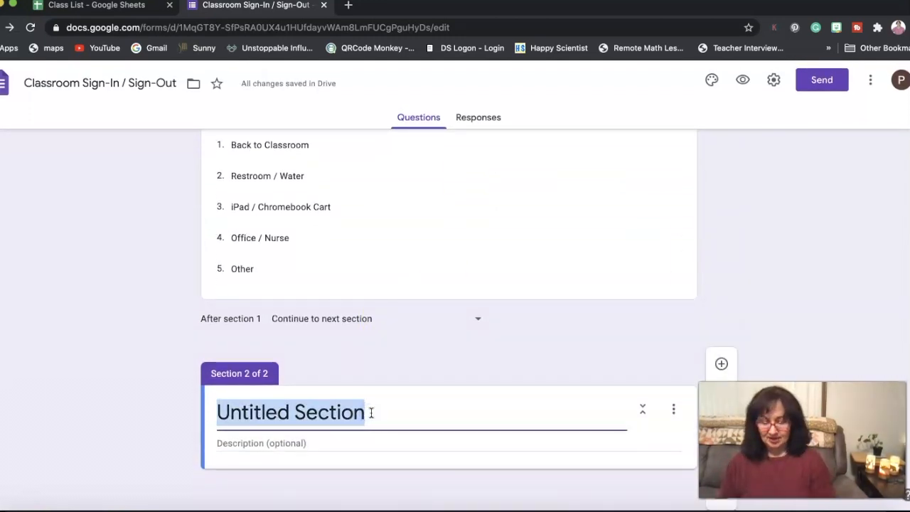
type("Destinat")
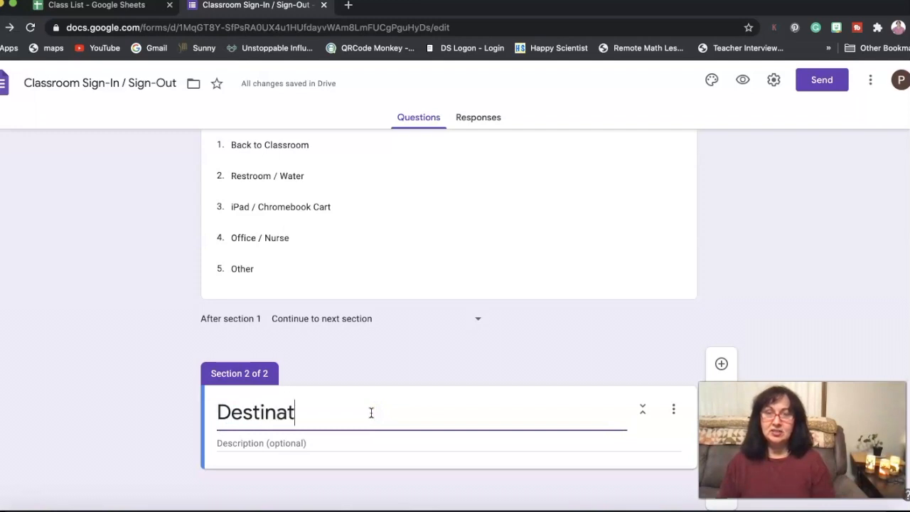
type("ion Conti")
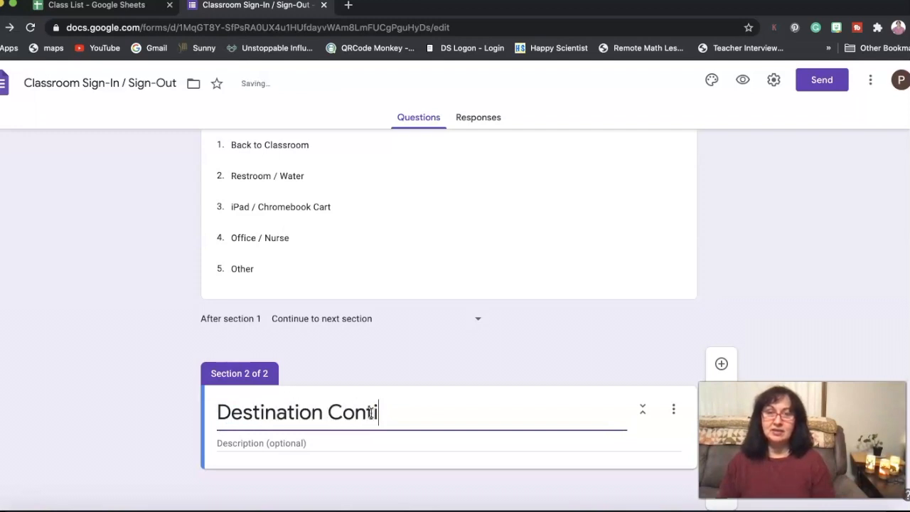
type("nued . .")
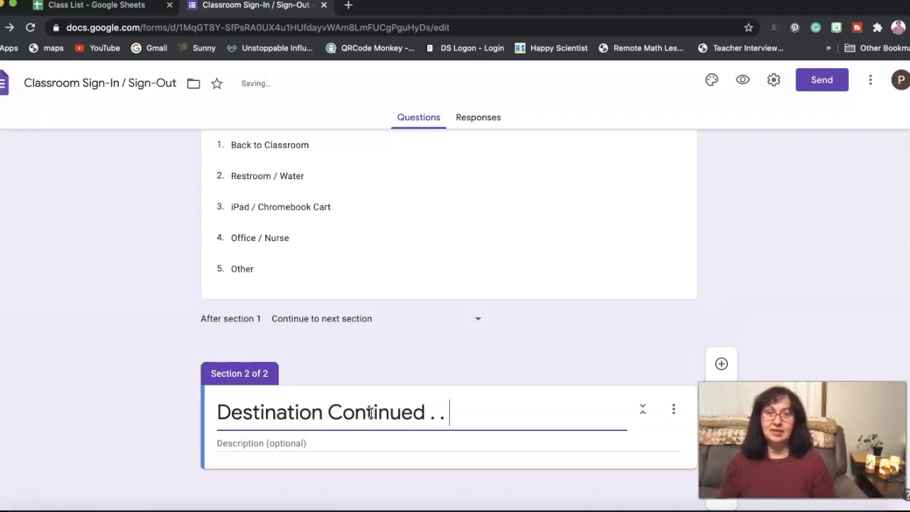
type(" .")
left_click(420, 425)
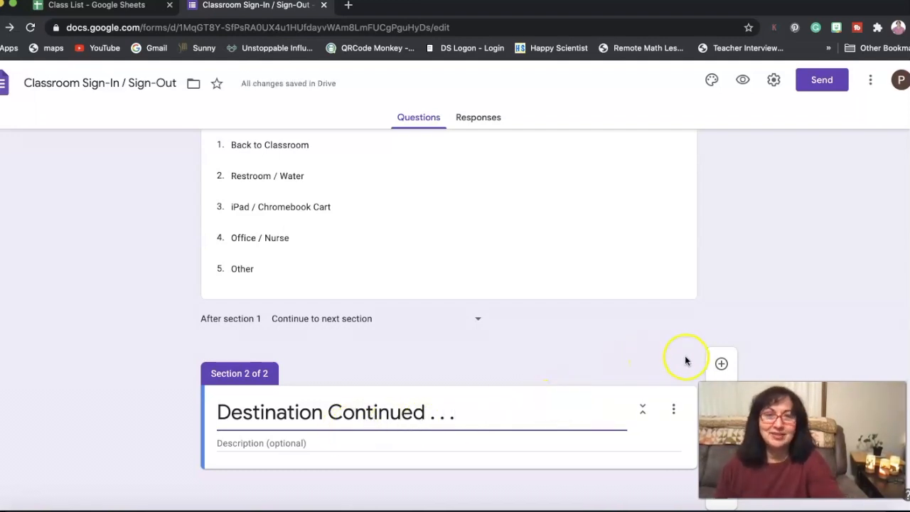
Step: Add a required short-answer question titled "Where are you going?" to the second section
left_click(722, 365)
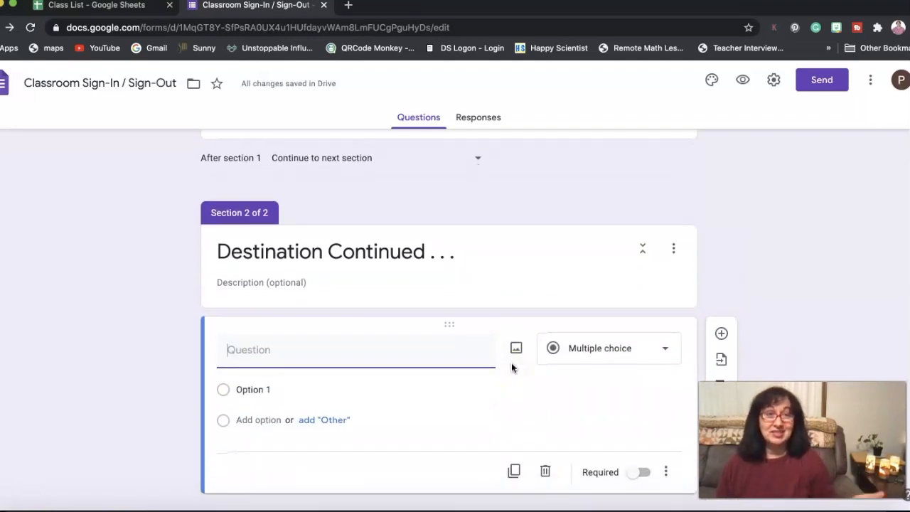
type("Where are you going")
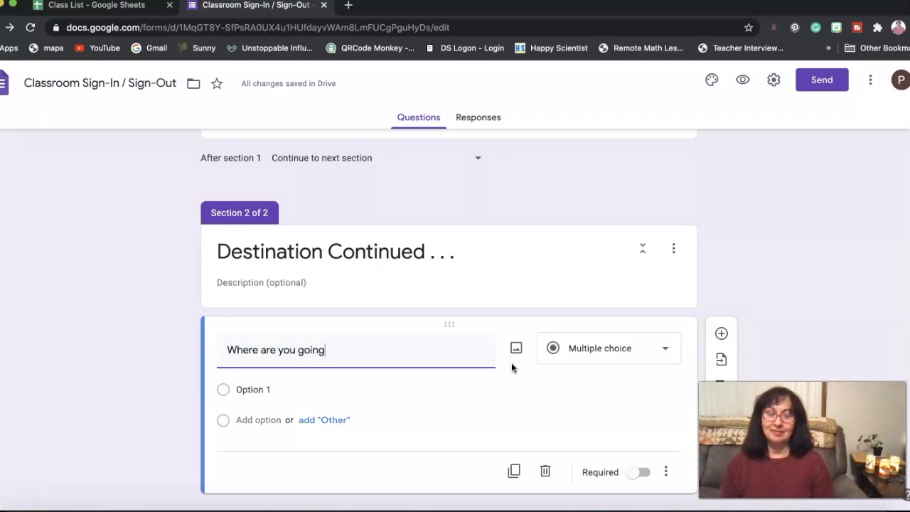
type("?")
left_click(661, 348)
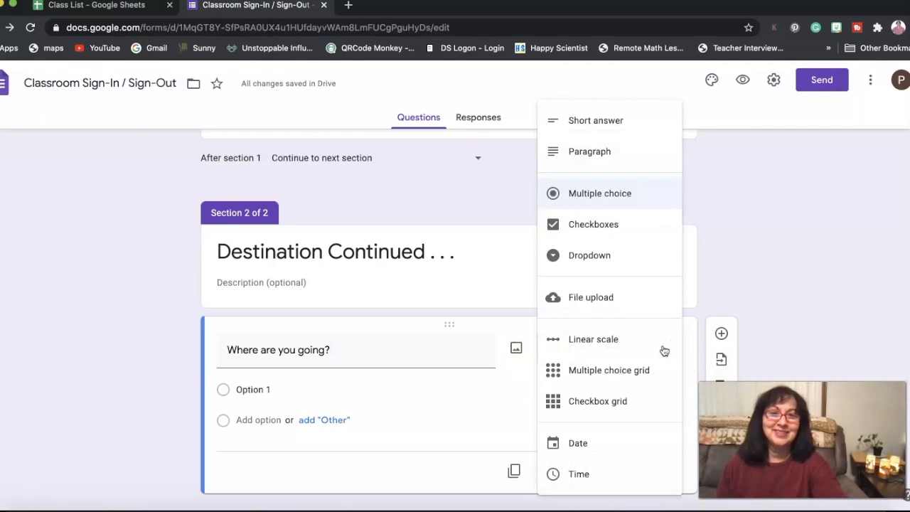
left_click(615, 124)
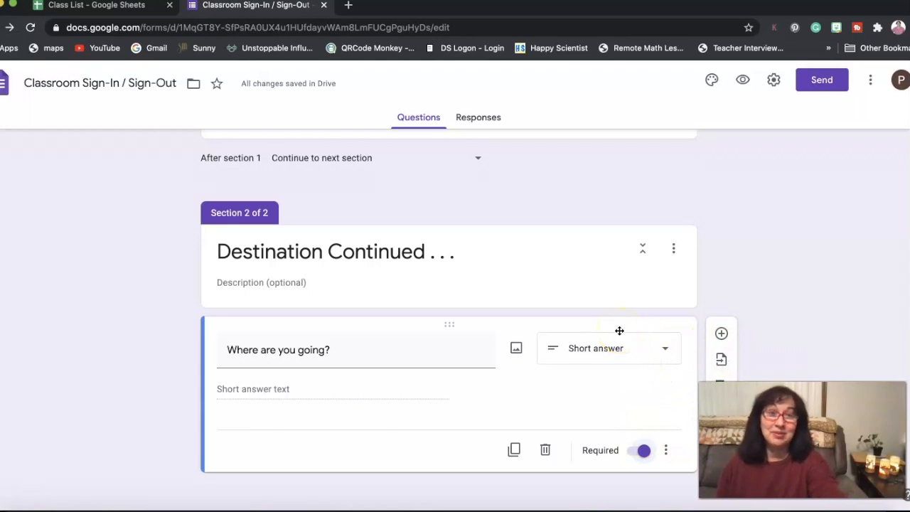
Step: Create a new linked spreadsheet for the form's responses, keeping the suggested name
scroll(619, 331, "up", 10)
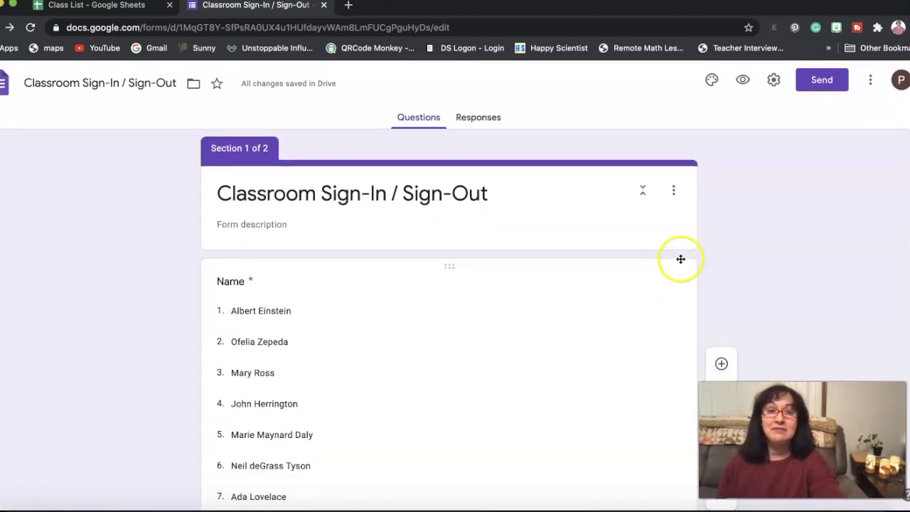
left_click(481, 123)
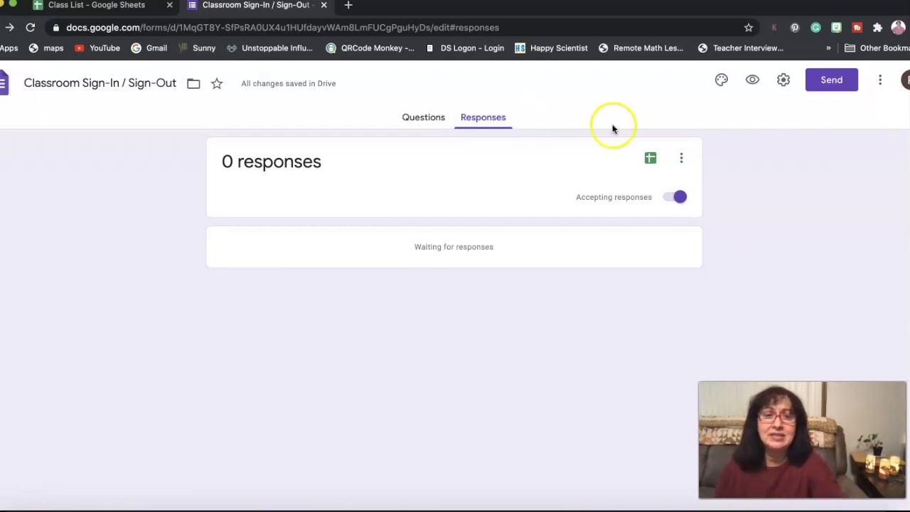
left_click(651, 160)
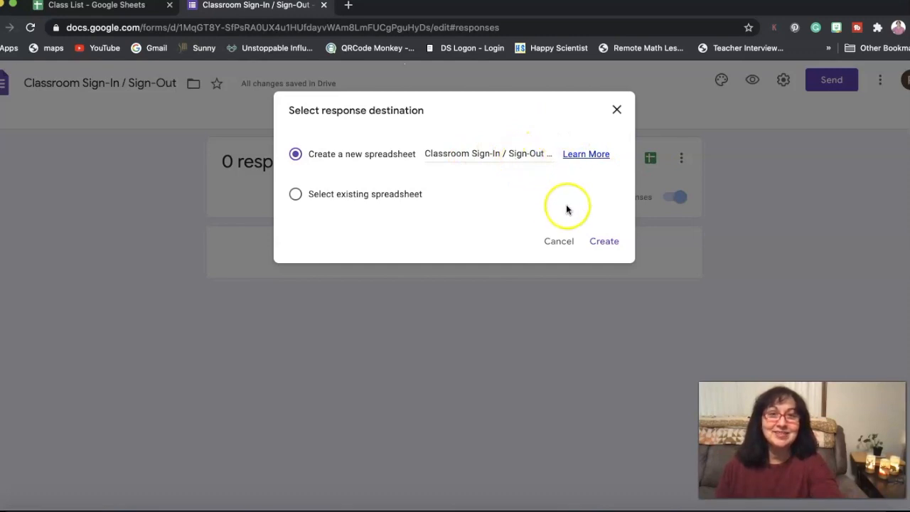
left_click(602, 243)
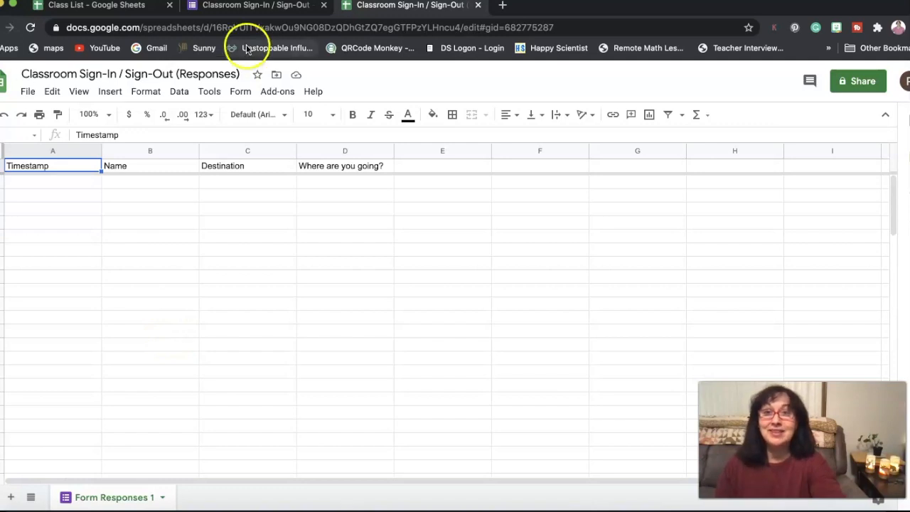
Step: Switch back to the Classroom Sign-In / Sign-Out form and open its preview
left_click(249, 7)
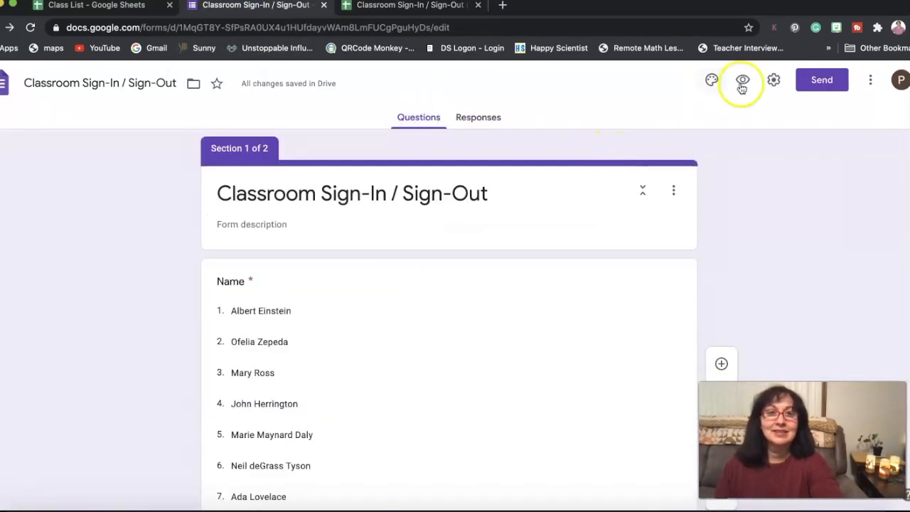
left_click(352, 183)
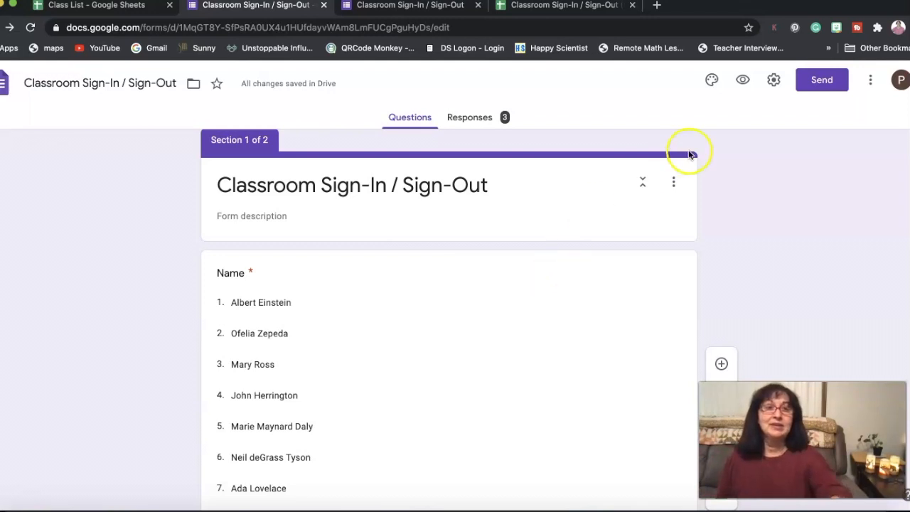
Step: Get the form's shareable link with the Shorten URL option on, copy it, and close the Send form dialog
left_click(823, 81)
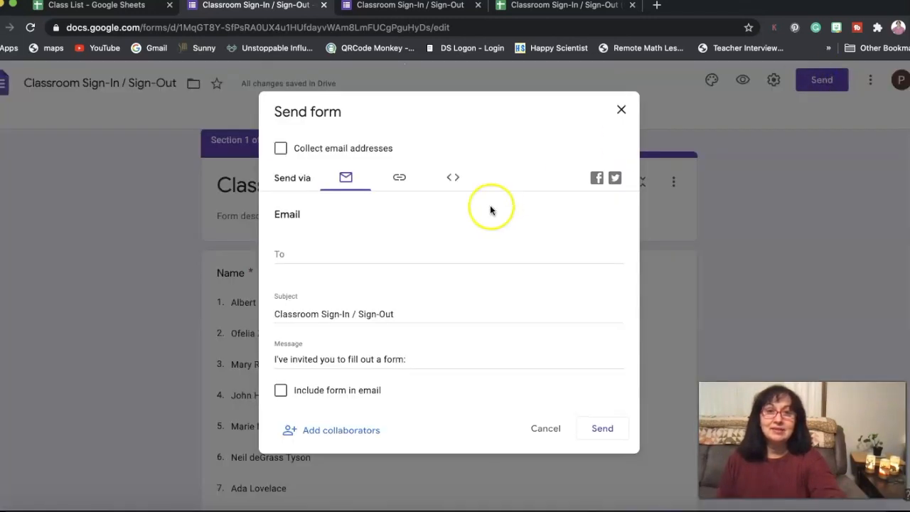
left_click(401, 179)
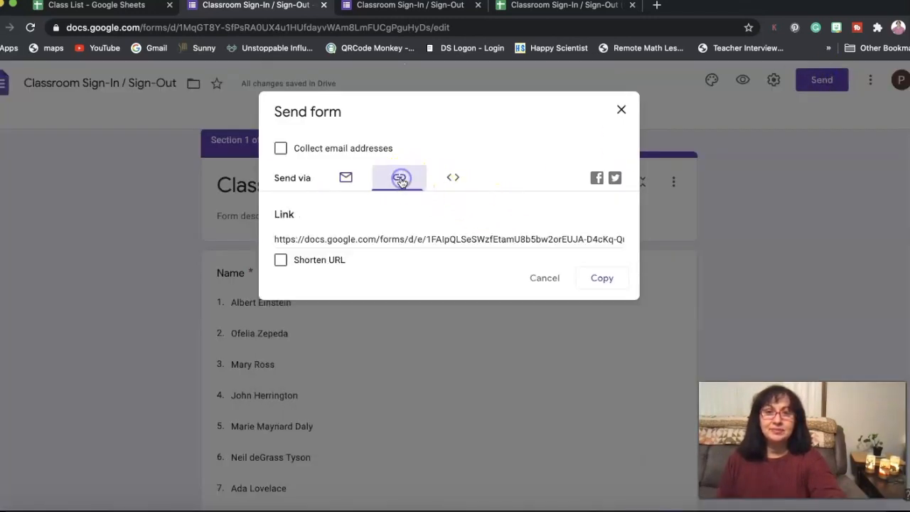
left_click(283, 261)
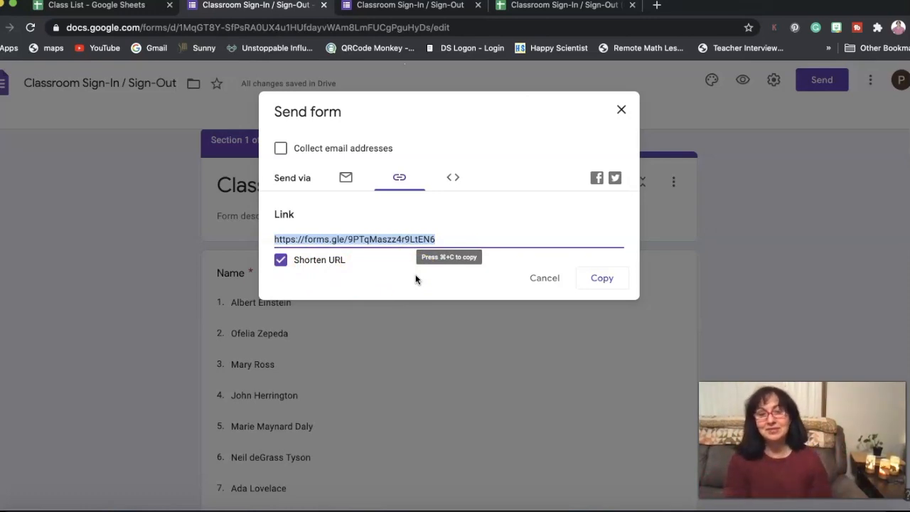
left_click(602, 281)
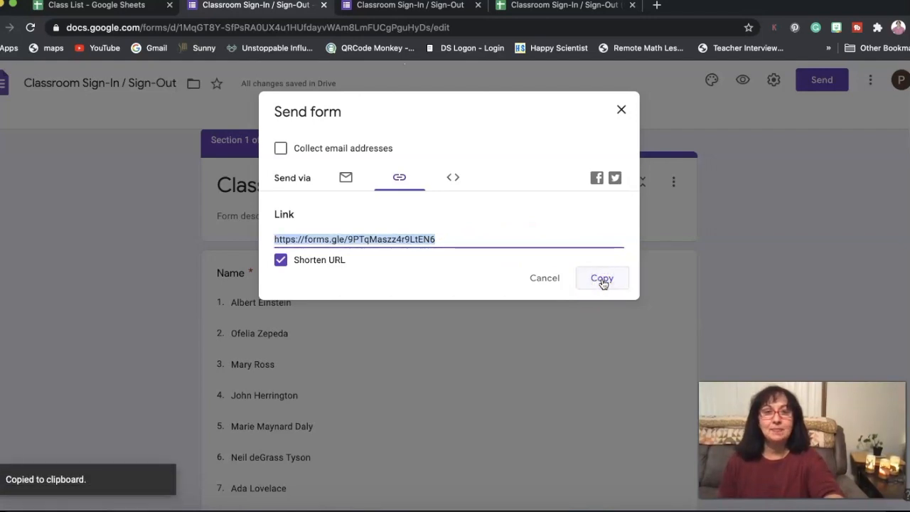
left_click(622, 109)
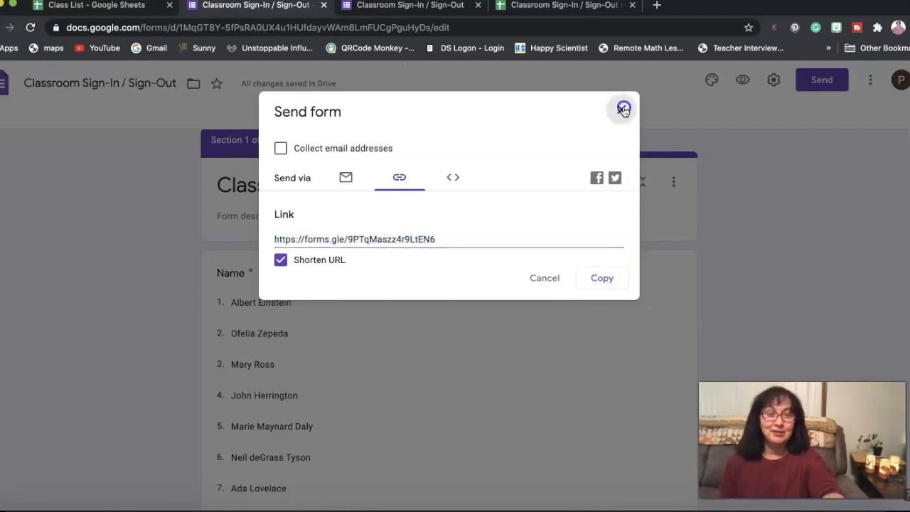
Step: Open qrcode-monkey.com in a new browser tab and replace the default URL content with the copied form link
key("ctrl+t")
type("qr")
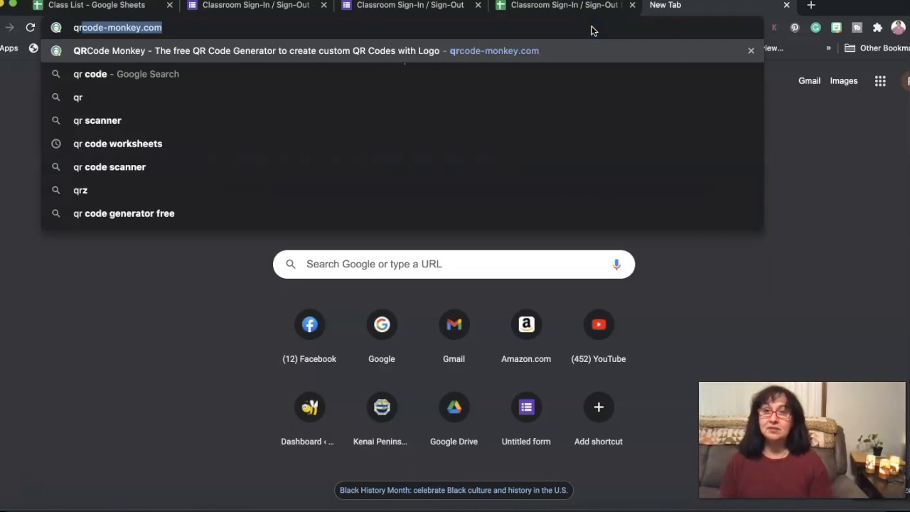
type("code")
key("Return")
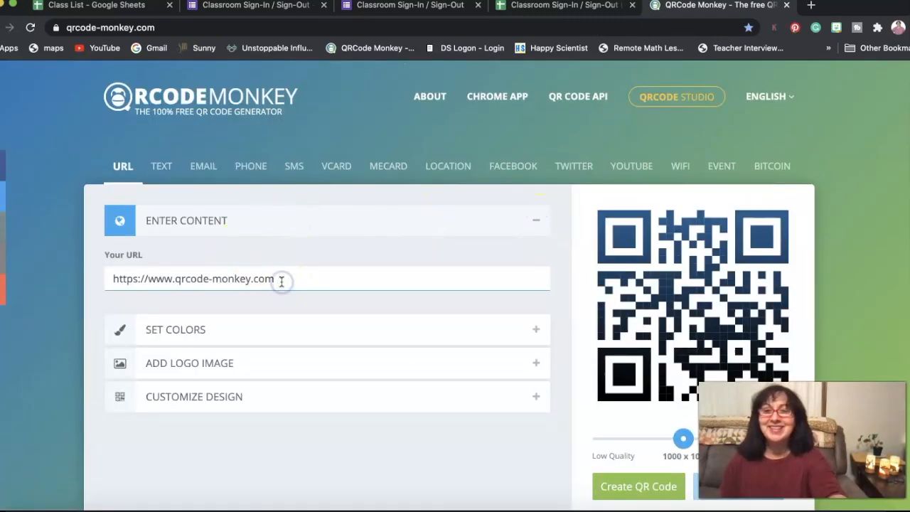
left_click_drag(277, 279, 119, 279)
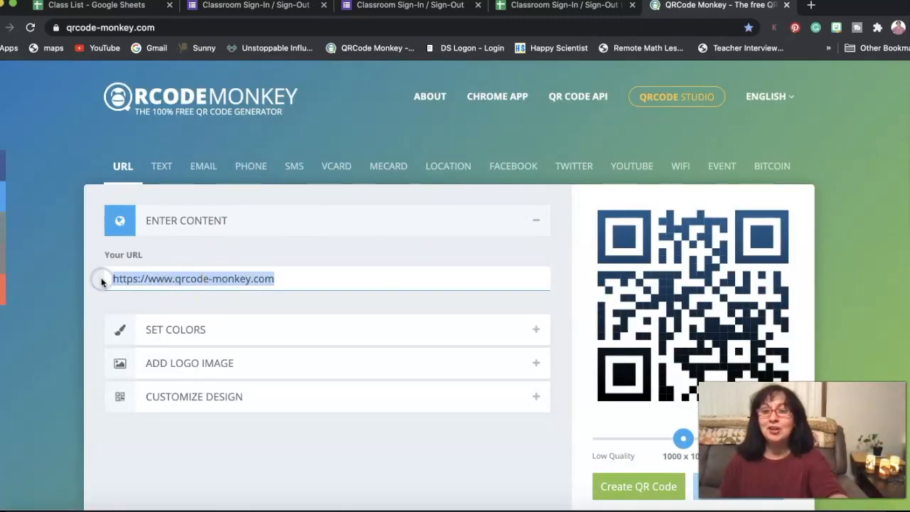
key("super+v")
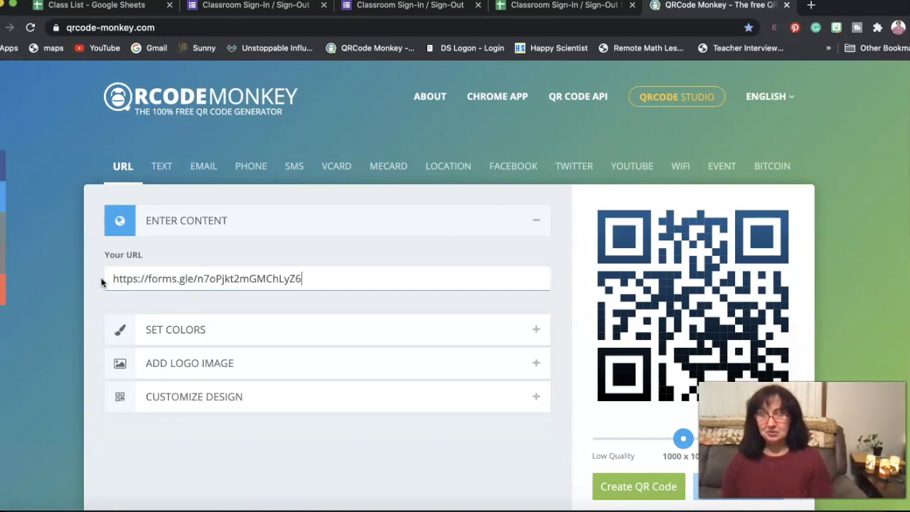